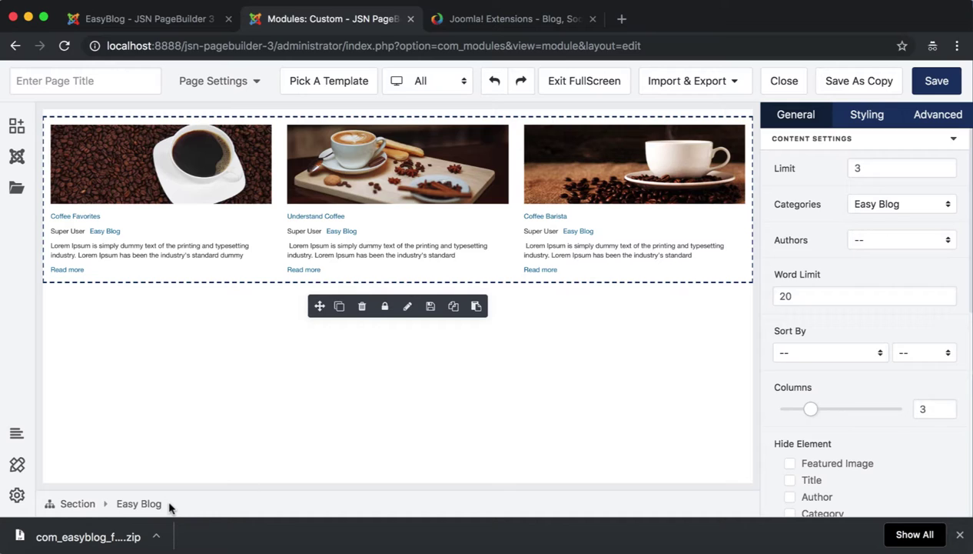
Step: Browse the Joomla element list without adding anything, then scroll the StackIdeas homepage to EasyBlog
drag(169, 503, 114, 505)
click(17, 158)
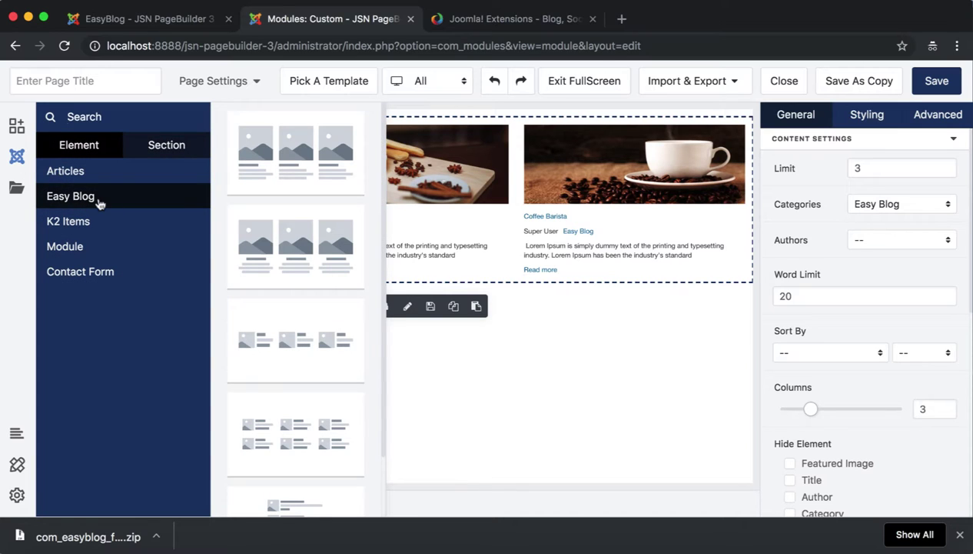
scroll(293, 267, down, 1)
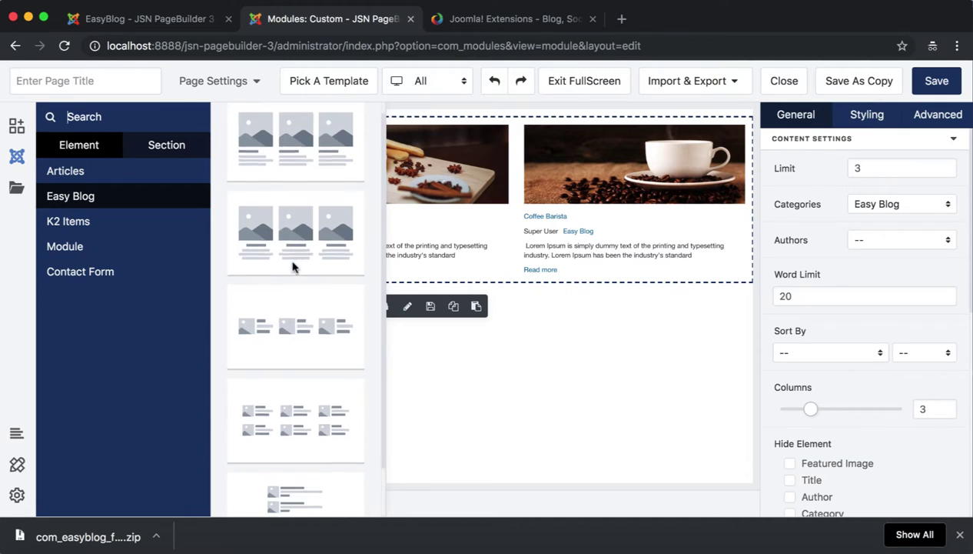
scroll(293, 266, down, 3)
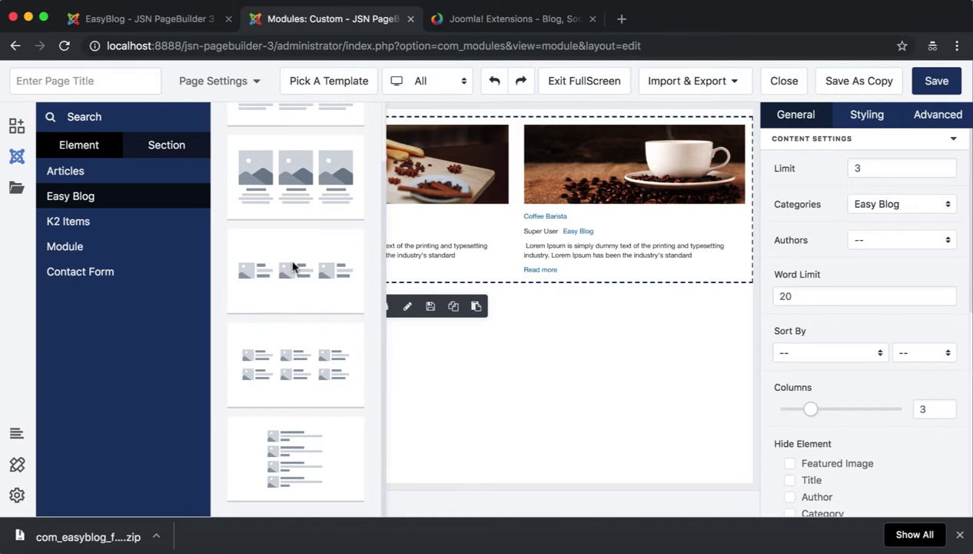
click(512, 428)
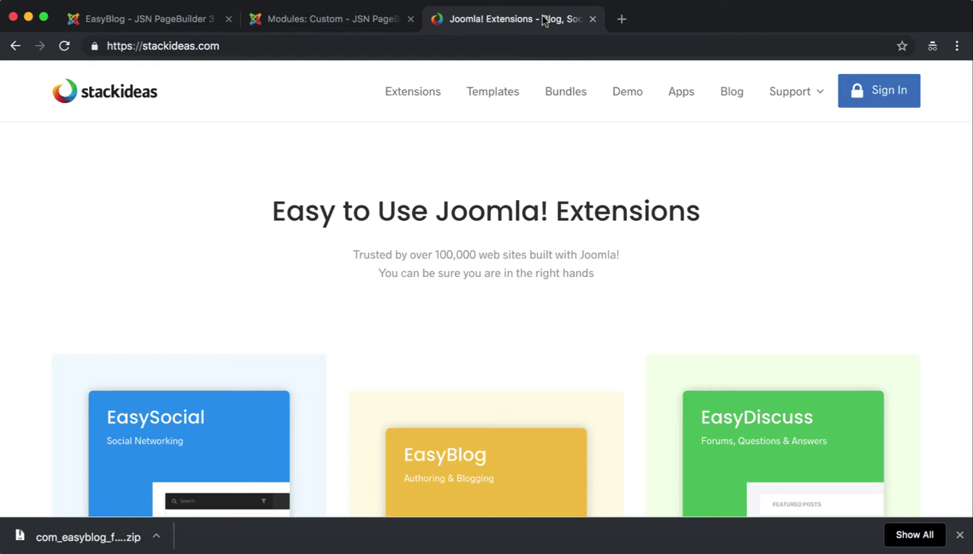
click(304, 47)
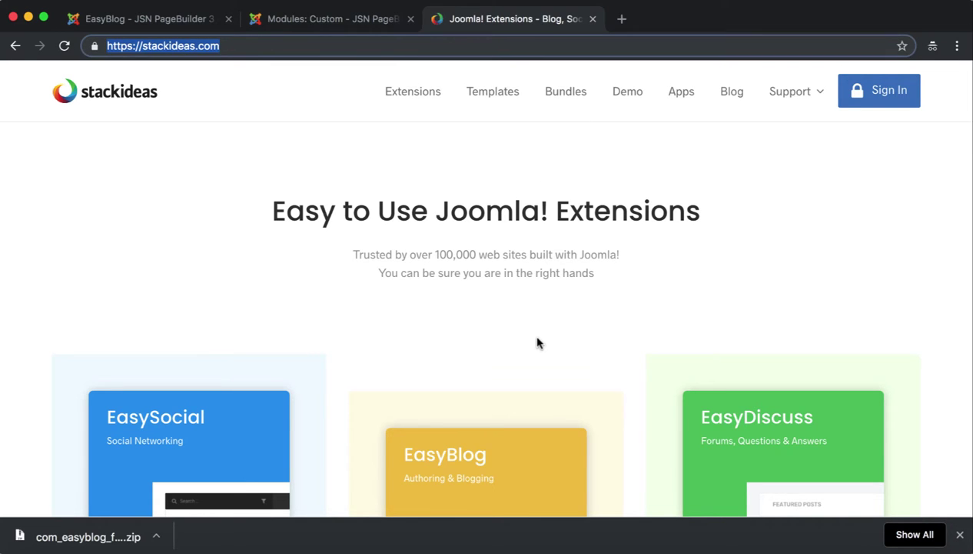
scroll(537, 341, down, 5)
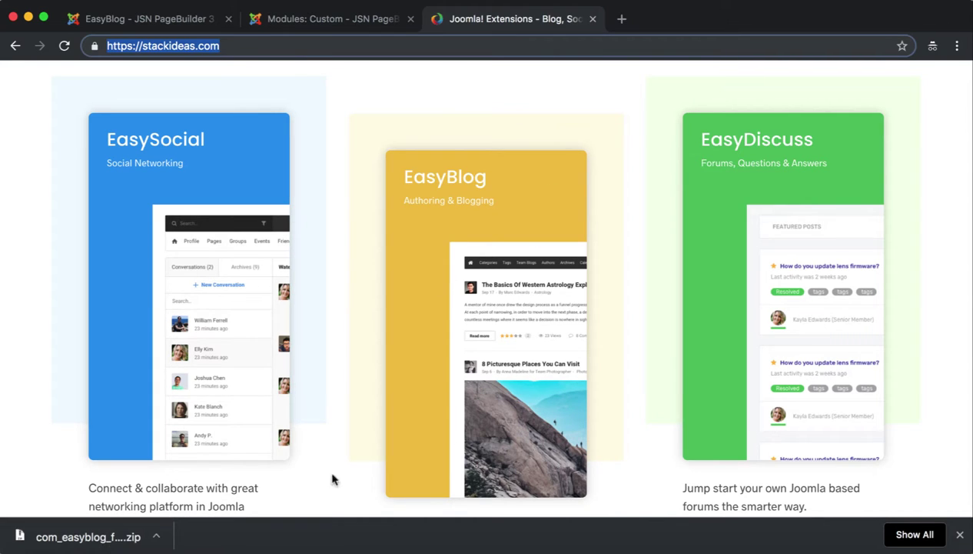
Step: Close the custom module editor and go to the Extensions: Install page
click(366, 23)
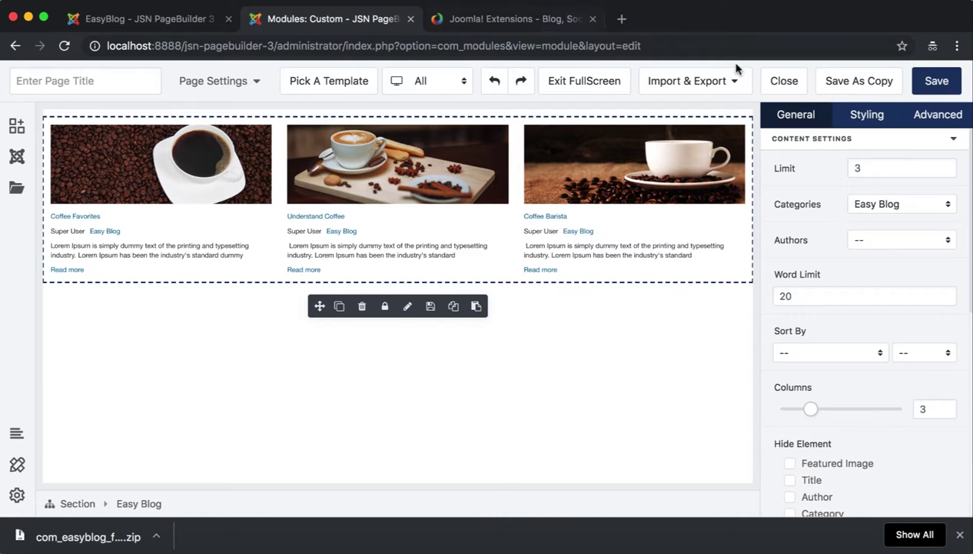
click(785, 82)
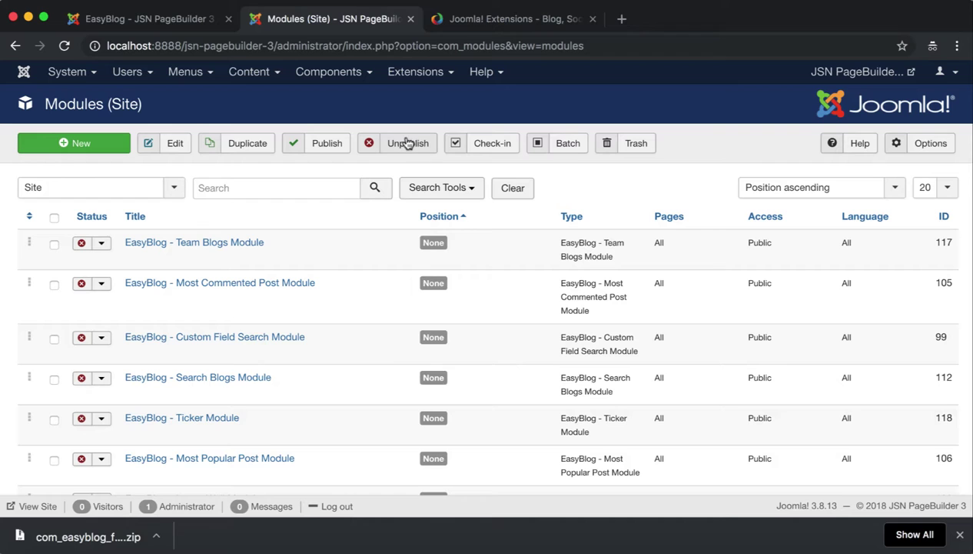
click(450, 75)
mouse_move(446, 98)
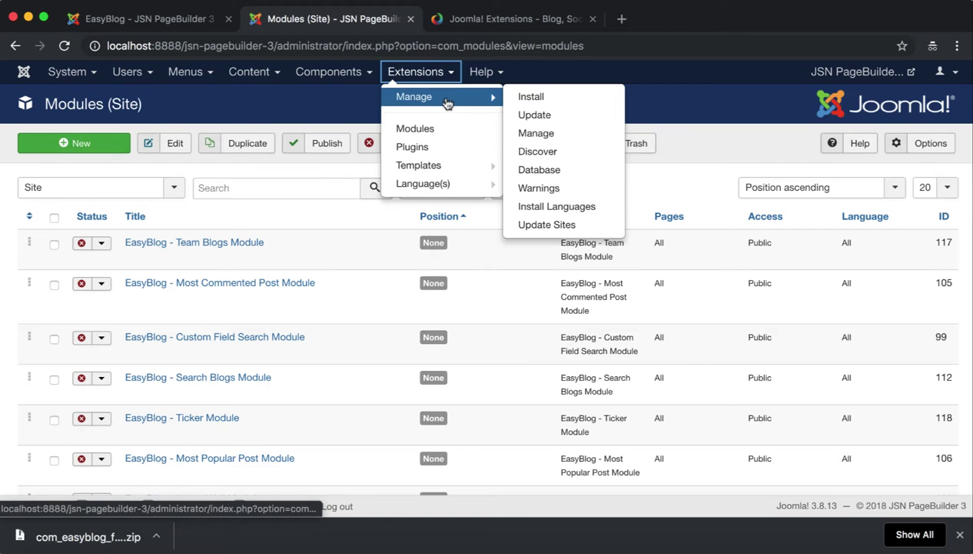
click(595, 98)
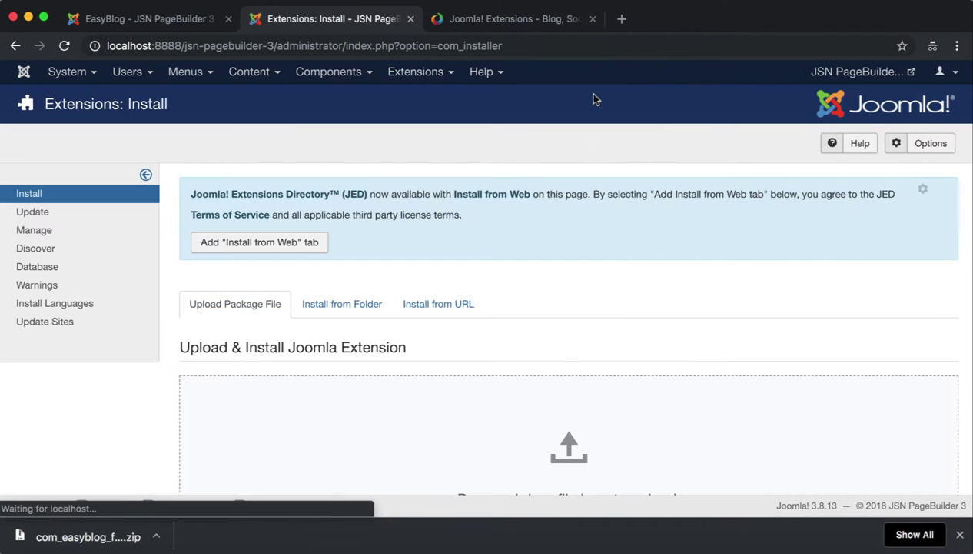
Step: Drag the downloaded EasyBlog zip package onto the Upload & Install area
scroll(573, 294, down, 3)
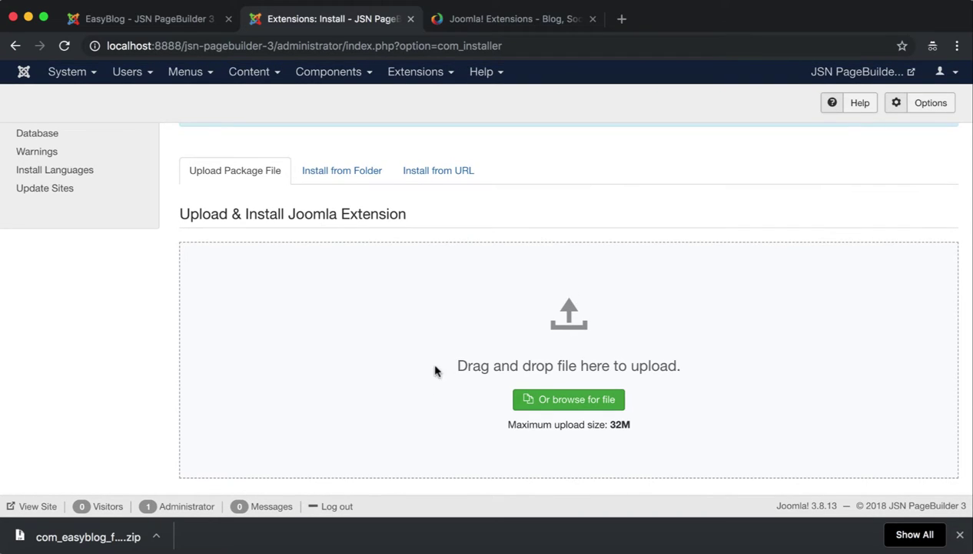
drag(456, 366, 690, 377)
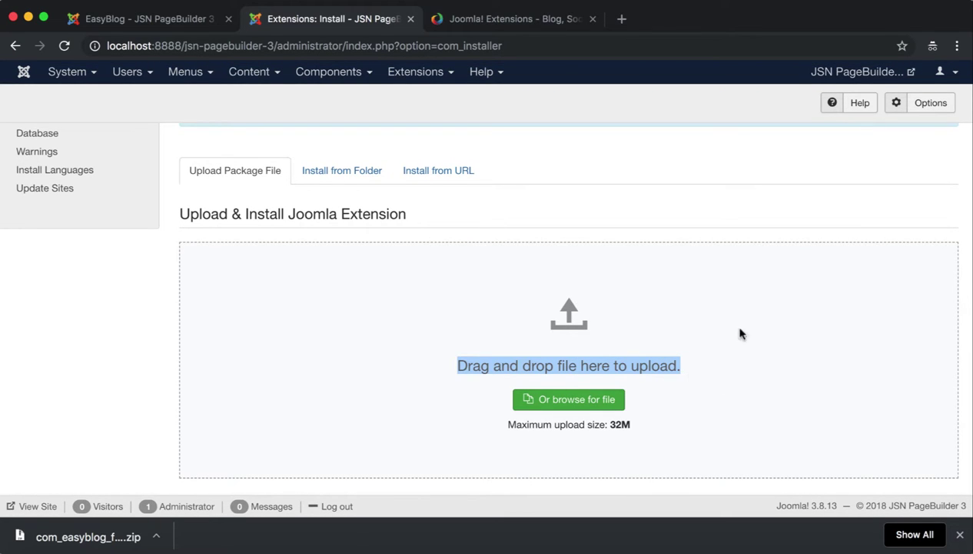
click(723, 387)
drag(48, 532, 97, 544)
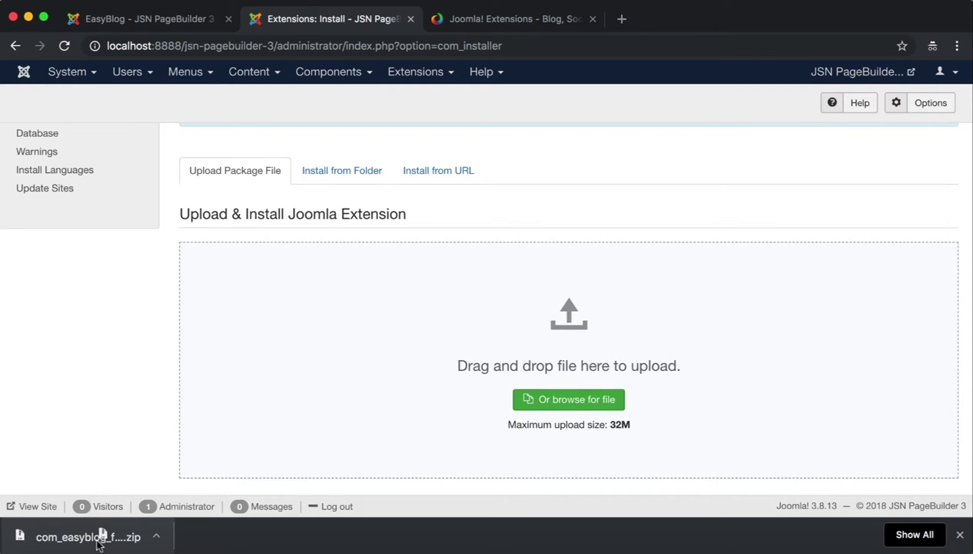
scroll(304, 310, up, 3)
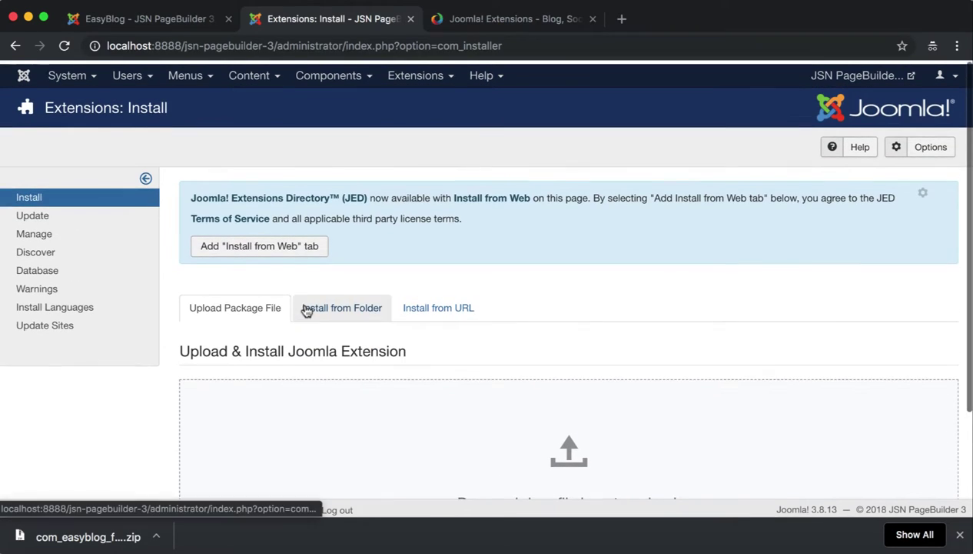
Step: Go to Components > EasyBlog and show its Categories list
click(366, 74)
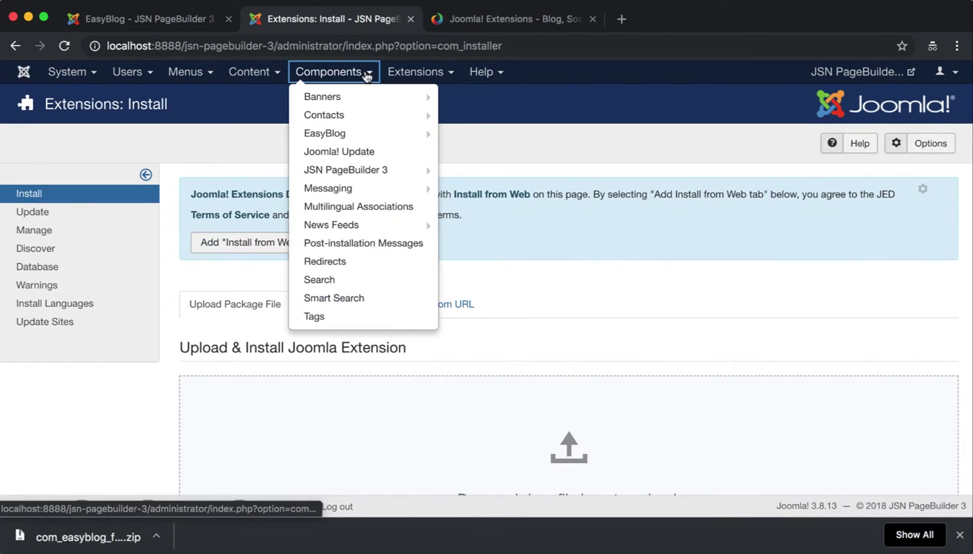
click(343, 138)
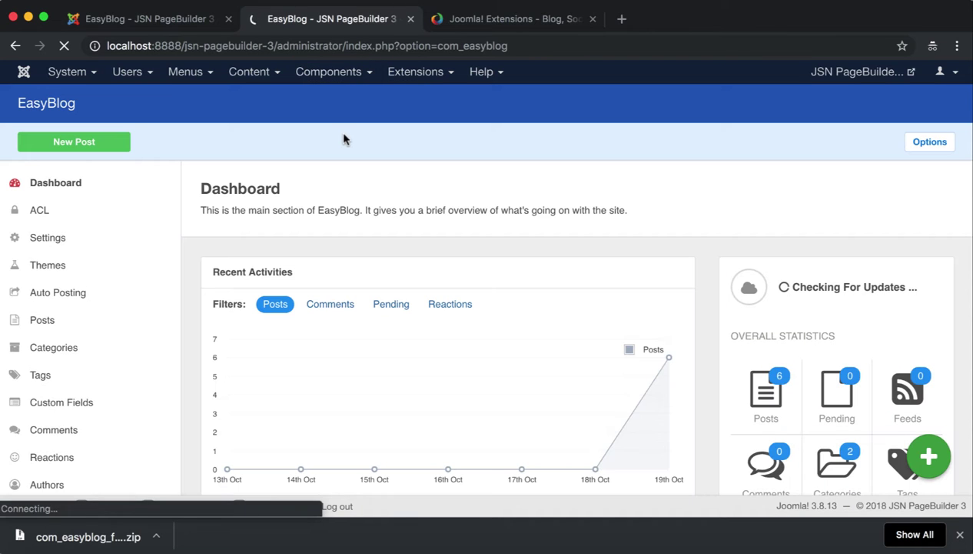
click(63, 351)
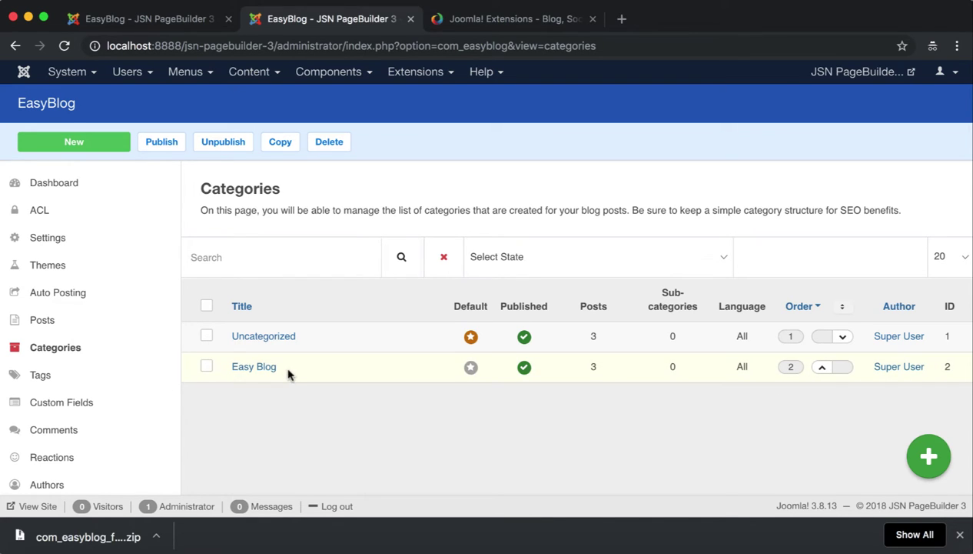
Step: Review the Easy Blog category's edit form and cancel without saving
drag(270, 369, 232, 372)
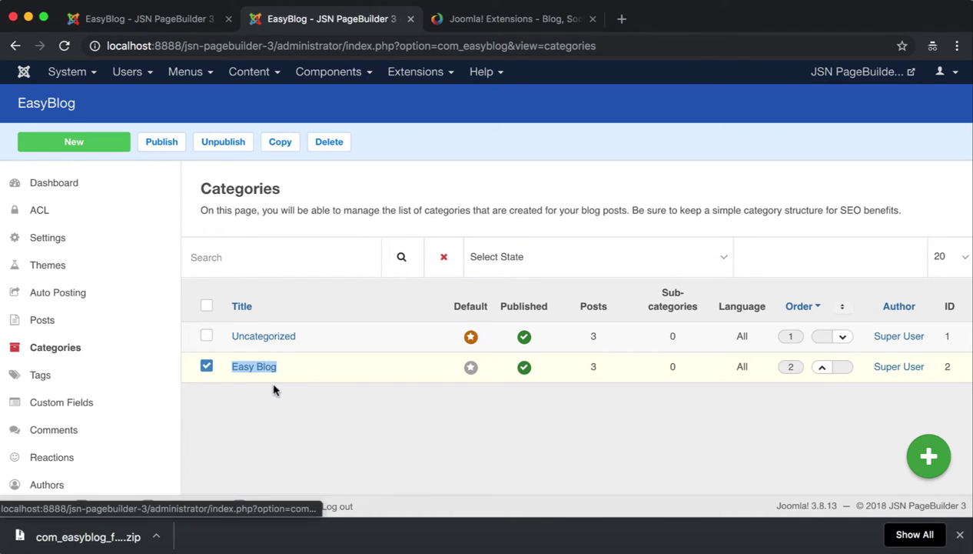
click(264, 371)
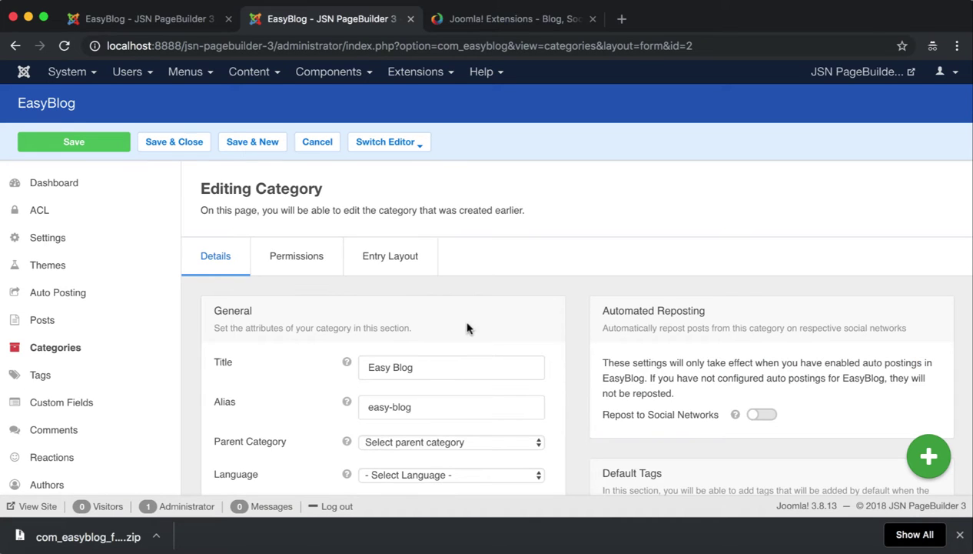
scroll(455, 384, down, 2)
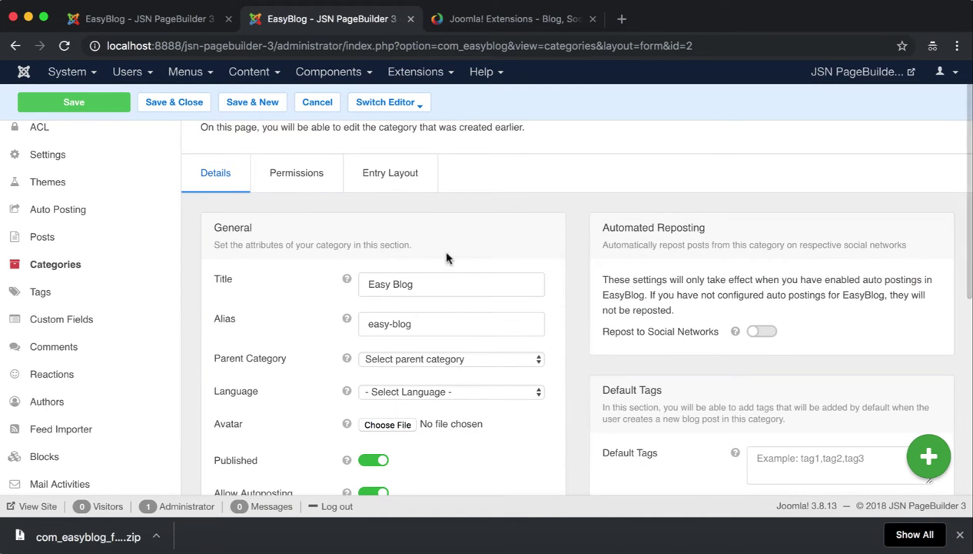
click(323, 104)
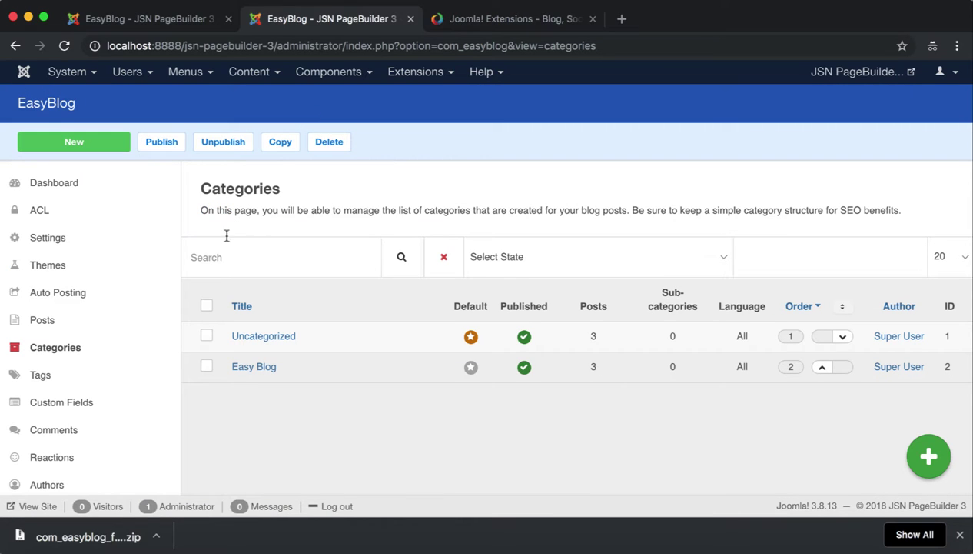
Step: Show the EasyBlog posts list with Coffee Favorites, Understand Coffee and Coffee Barista
click(44, 323)
click(44, 343)
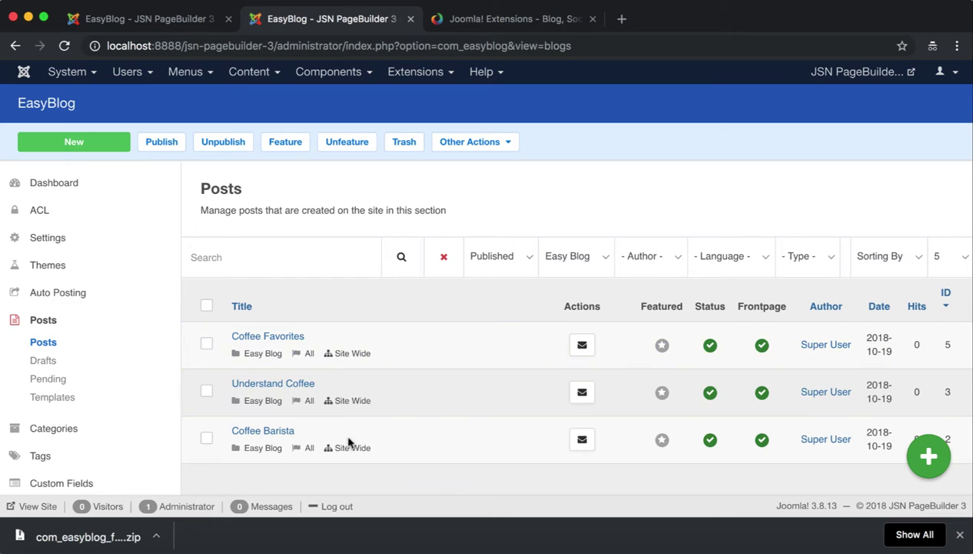
drag(282, 355, 242, 354)
drag(286, 403, 243, 401)
drag(284, 448, 263, 452)
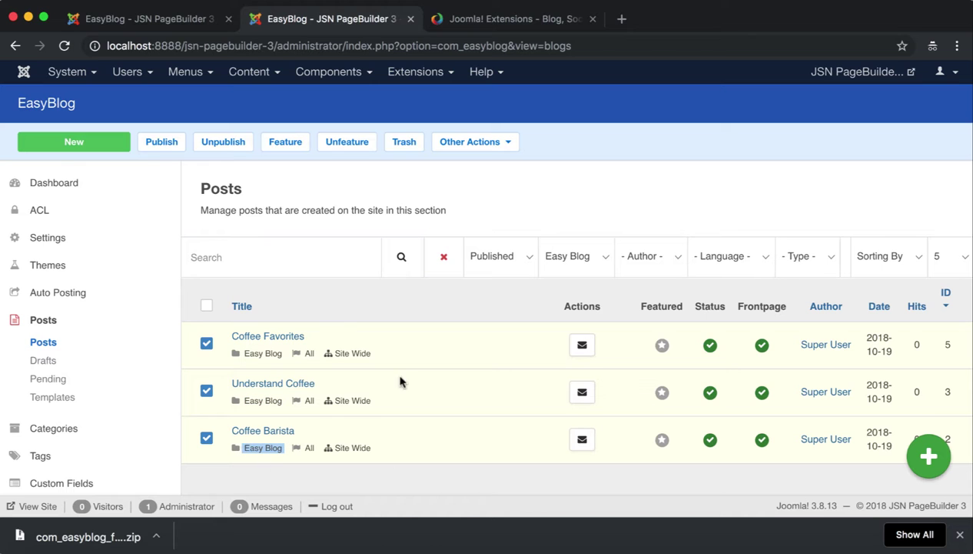
click(455, 436)
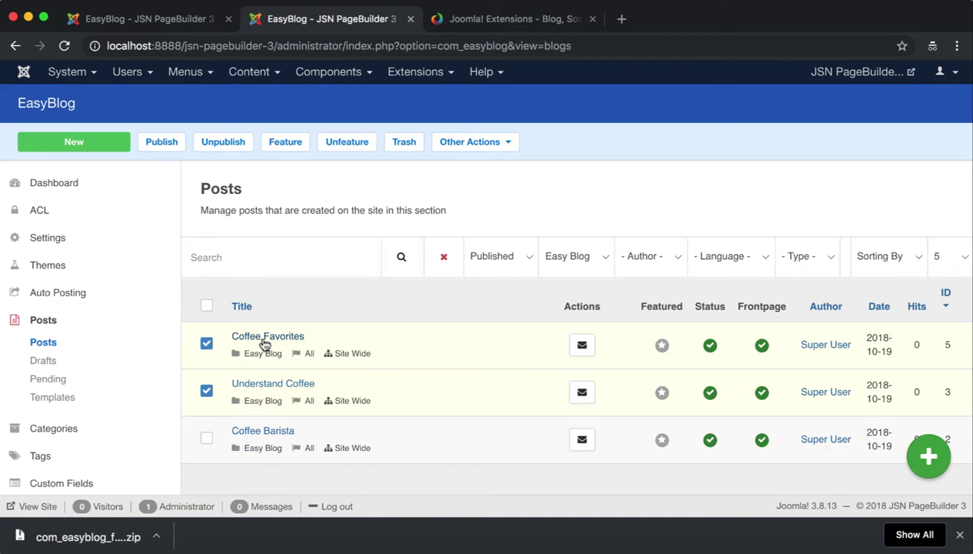
Step: Check the Coffee Favorites post's cover image, then go back to the posts list
click(264, 340)
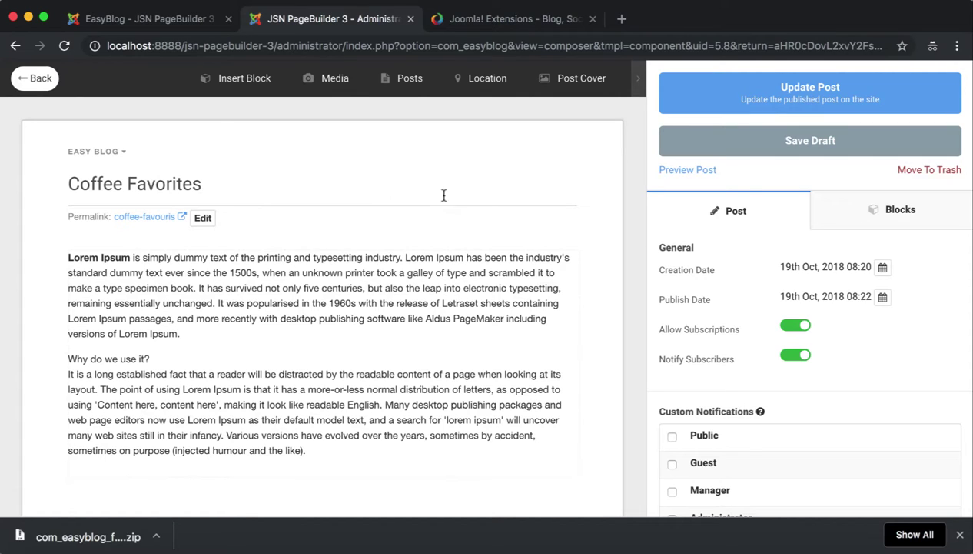
click(584, 80)
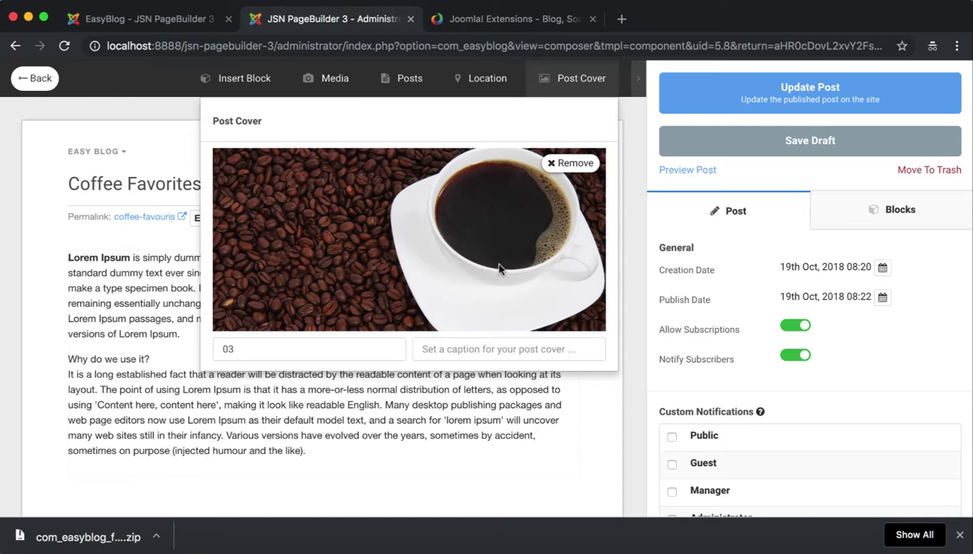
click(40, 78)
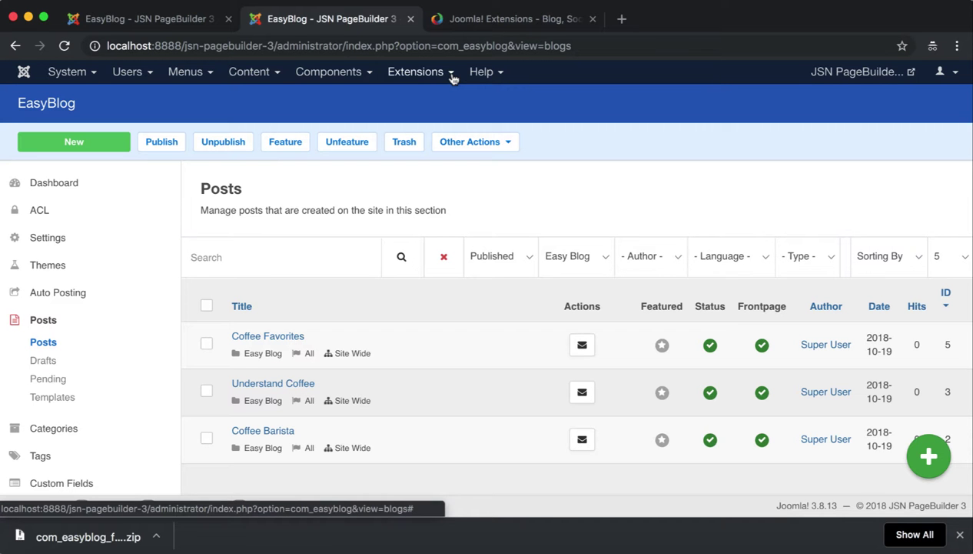
Step: Go to Extensions > Modules, create a new module and choose the Custom type
click(453, 77)
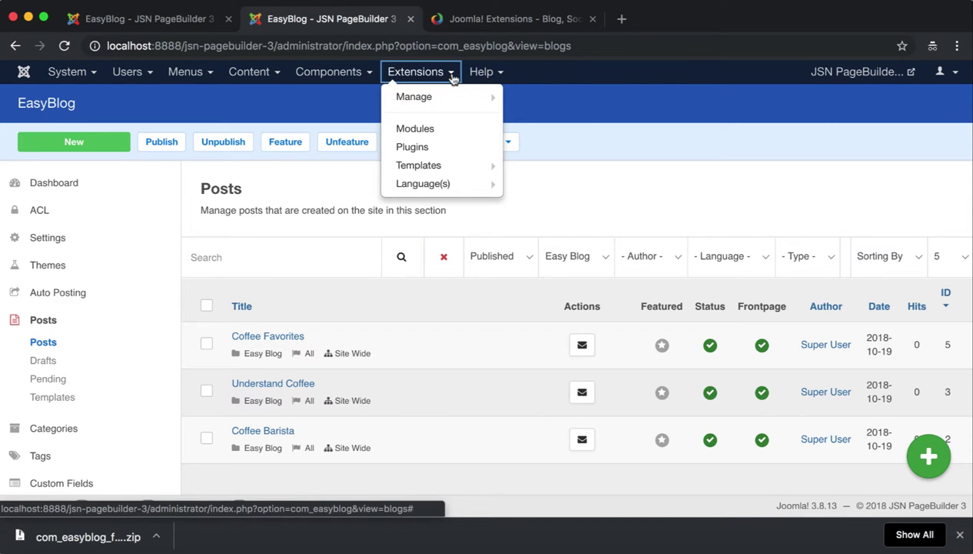
click(452, 133)
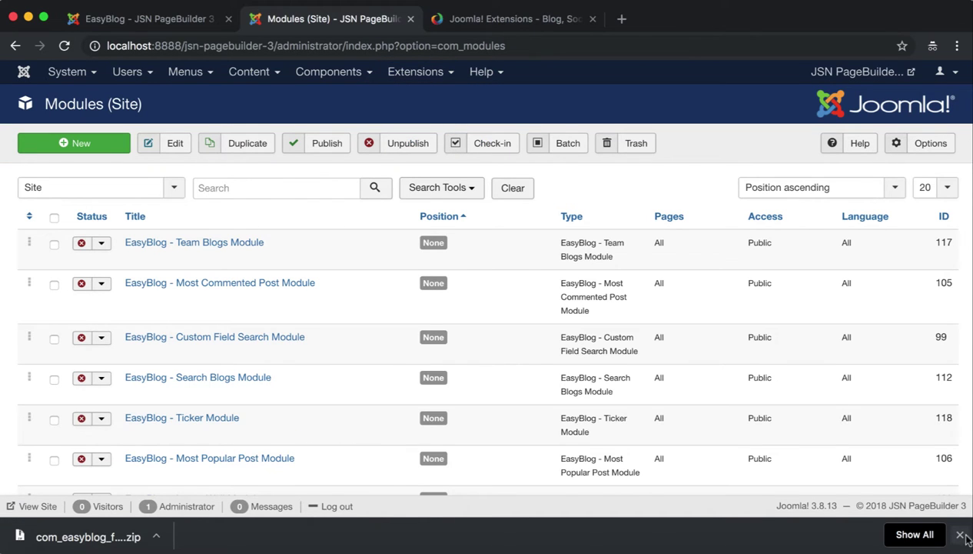
click(959, 535)
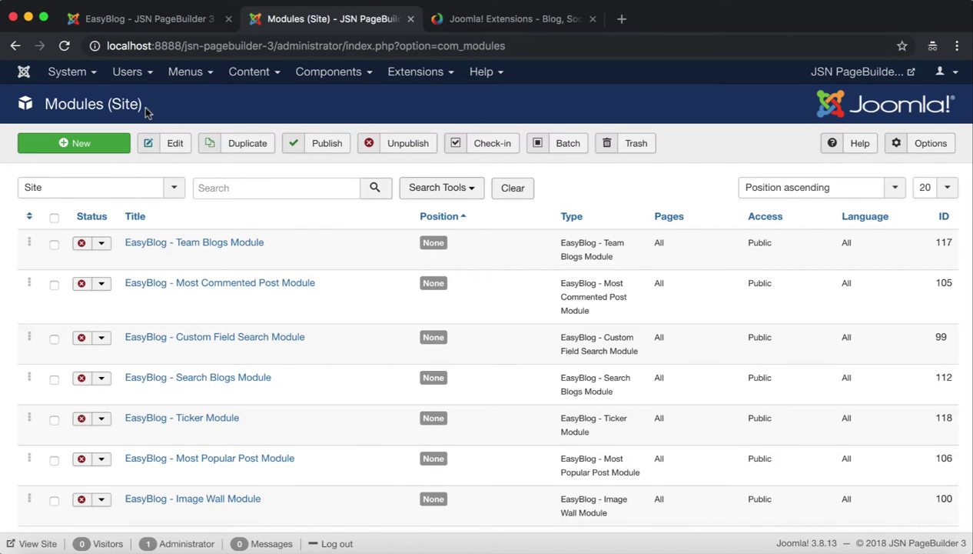
drag(146, 111, 34, 105)
click(114, 145)
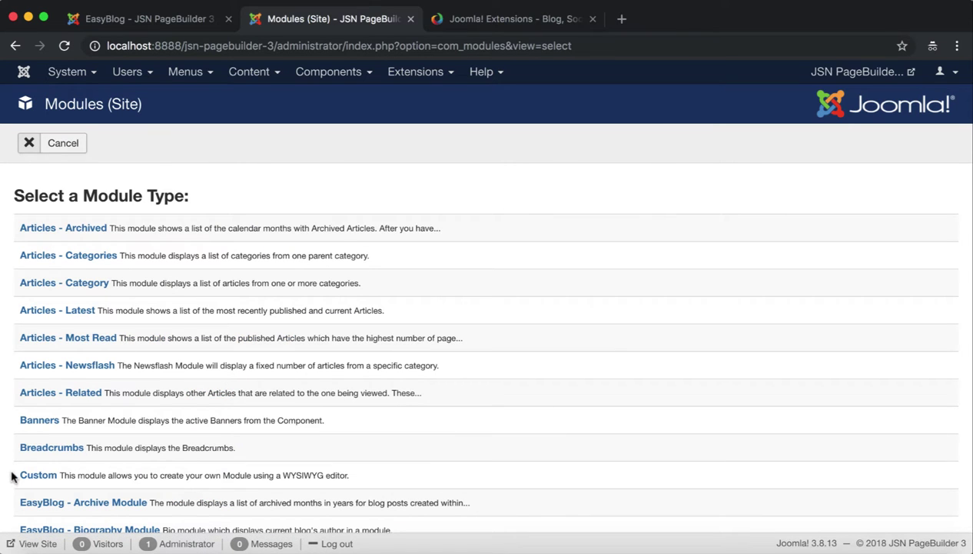
drag(15, 474, 58, 474)
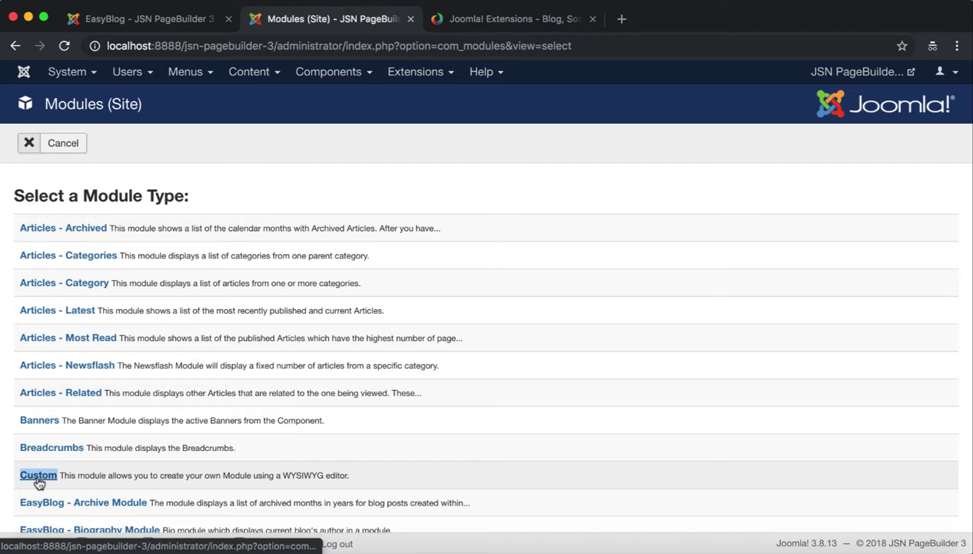
click(38, 484)
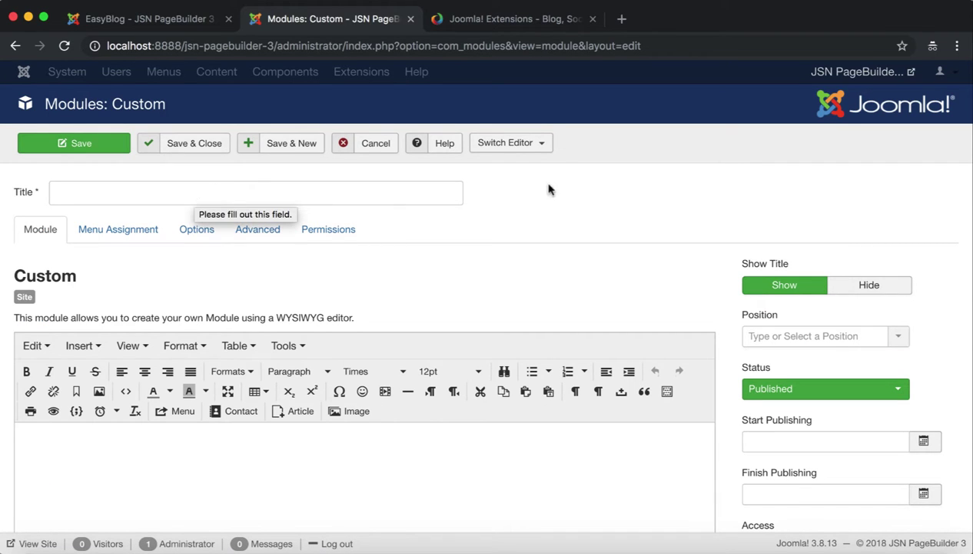
Step: Switch the module to the PageBuilder 3 editor, title it 'Easy Blog' and save
click(541, 146)
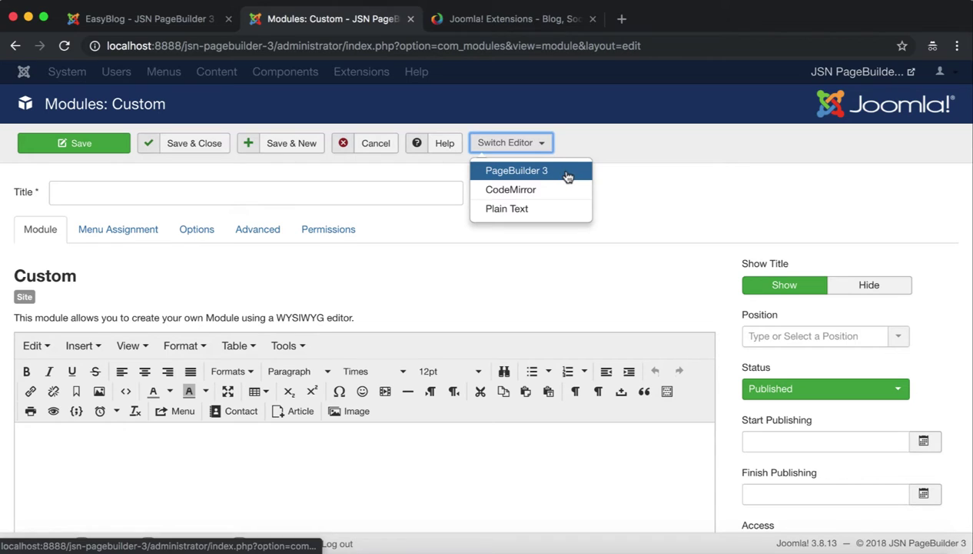
click(567, 175)
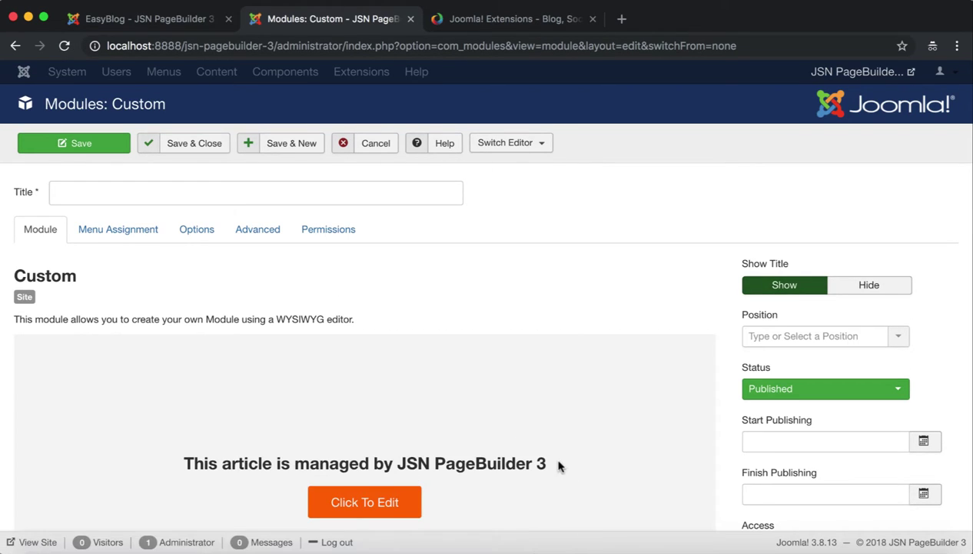
click(384, 504)
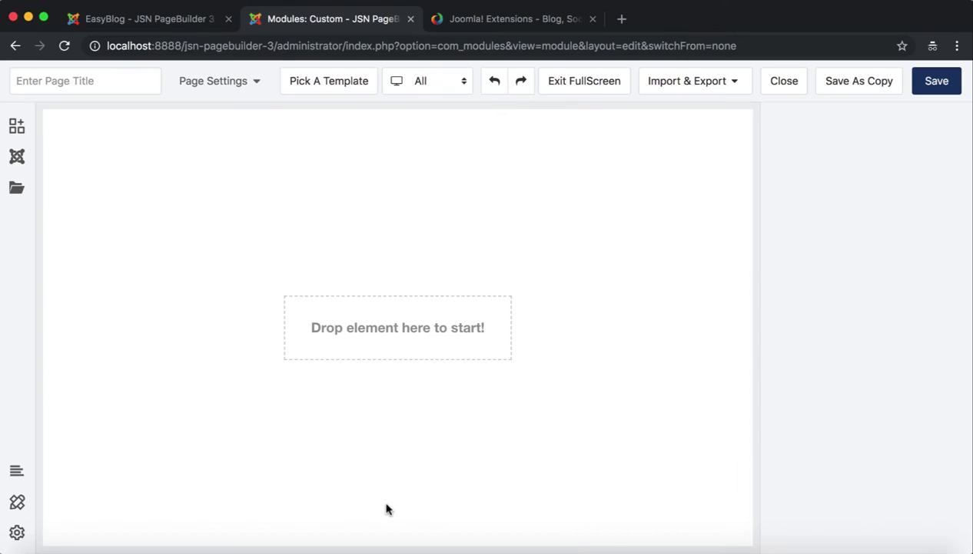
click(58, 81)
text(Easy Blog)
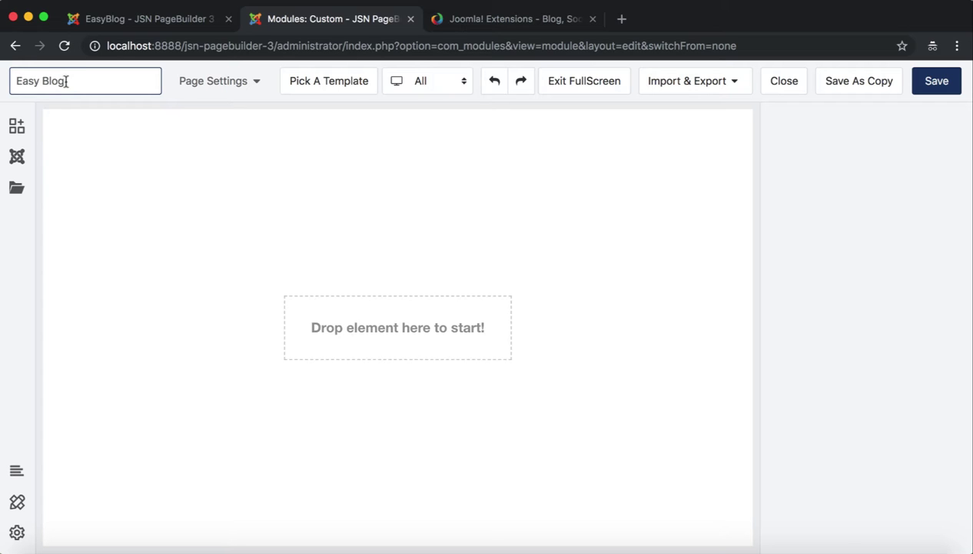
click(938, 85)
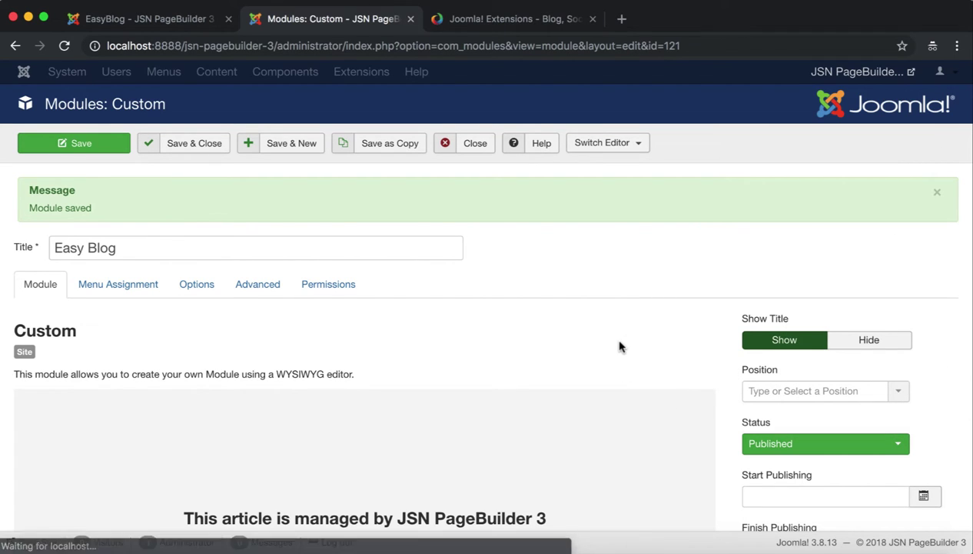
Step: Reopen PageBuilder and drop the three-column Easy Blog layout onto the canvas
click(936, 192)
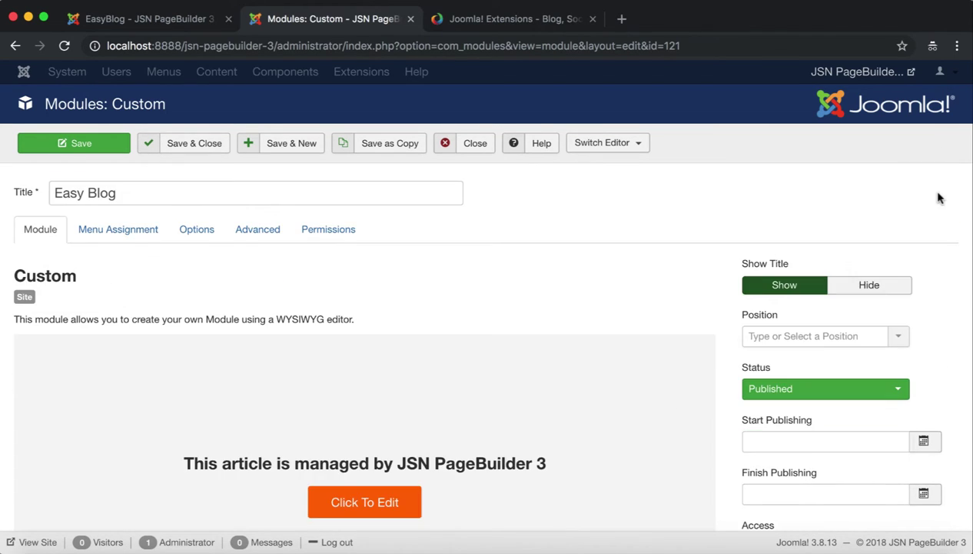
click(390, 515)
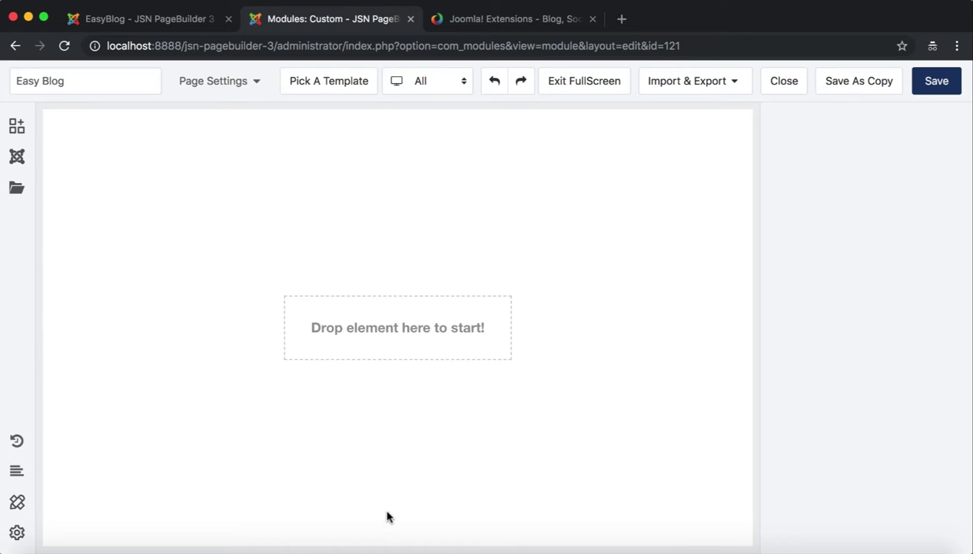
click(20, 166)
click(101, 200)
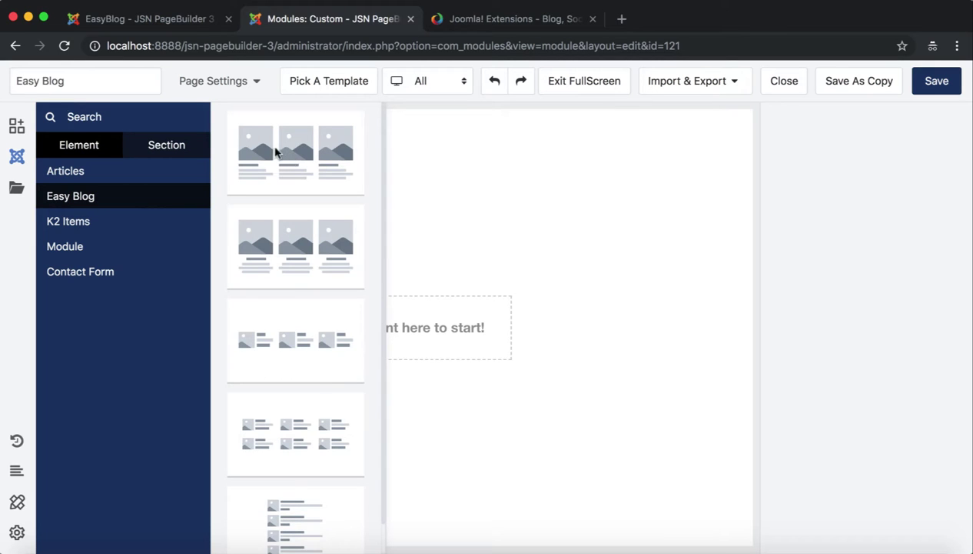
drag(271, 149, 404, 244)
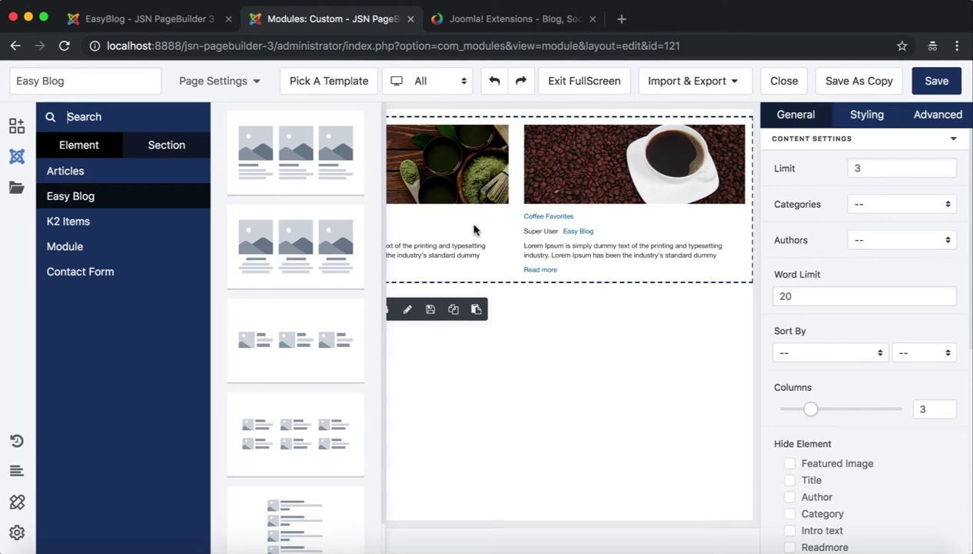
click(561, 283)
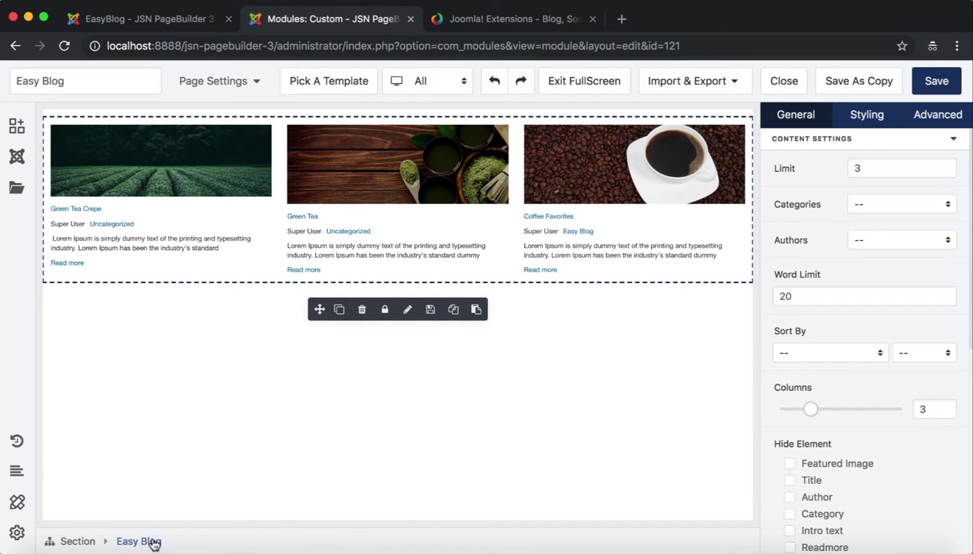
Step: Limit the Easy Blog element to the Easy Blog category, keeping all authors
drag(164, 542, 117, 541)
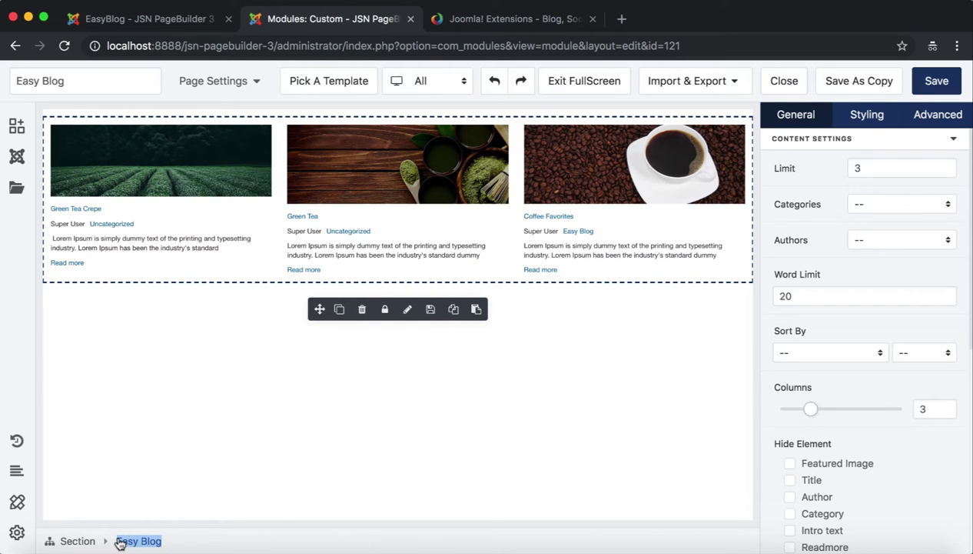
click(144, 545)
click(940, 205)
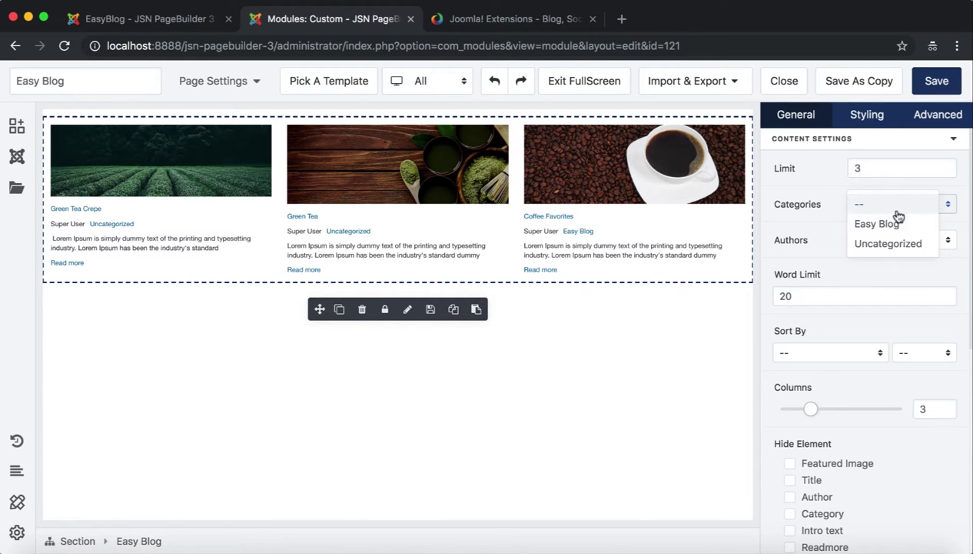
click(907, 243)
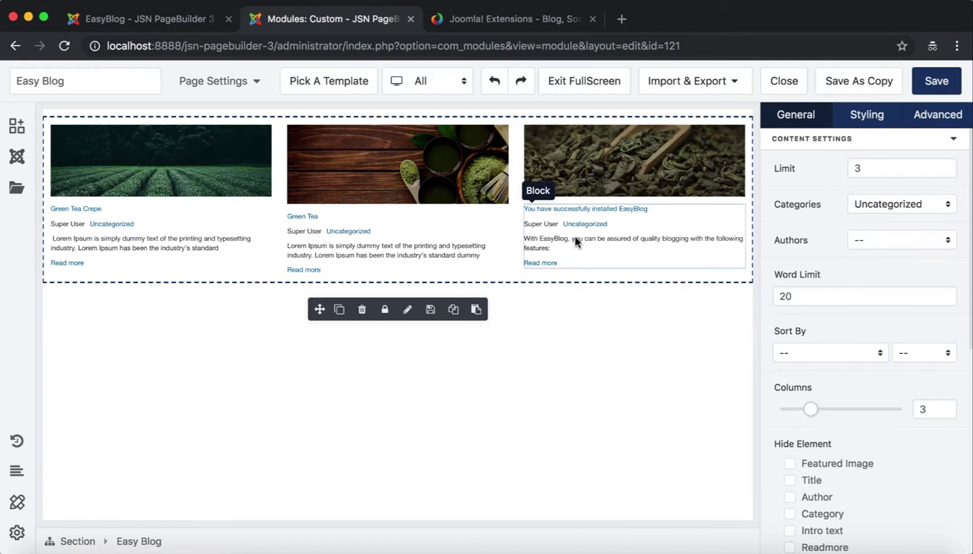
click(878, 204)
click(881, 186)
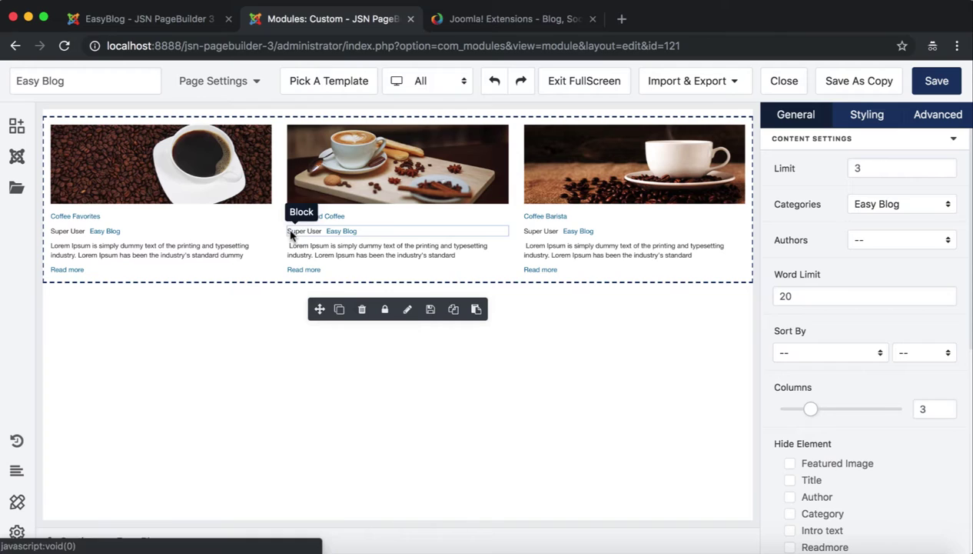
click(882, 242)
click(896, 245)
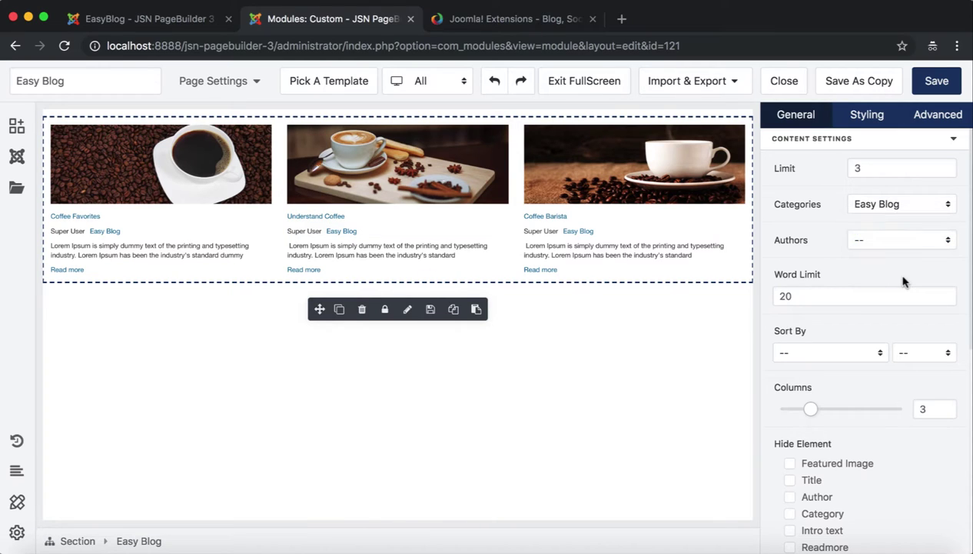
Step: Set the excerpt word limit to 18 and check the Sort By setting
click(846, 295)
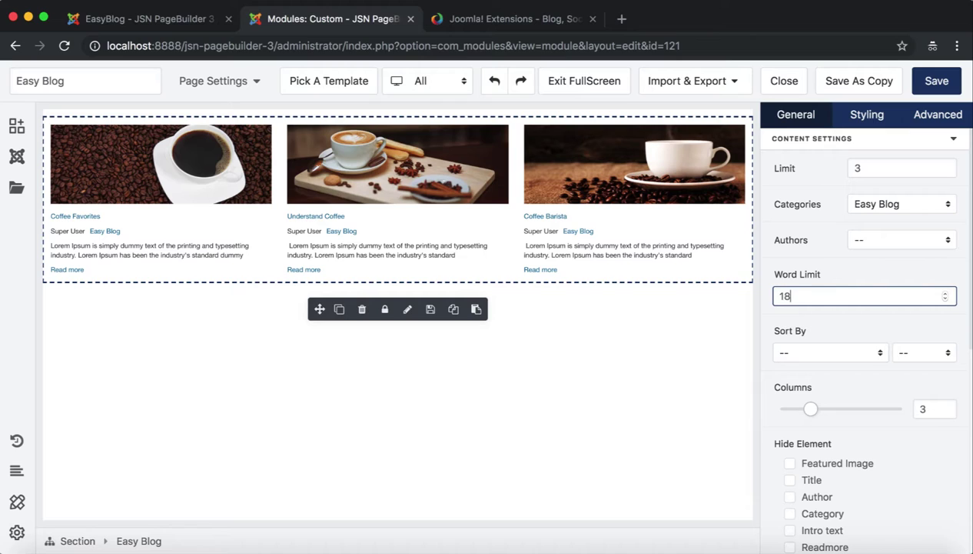
key(Down)
key(Down)
key(Down)
key(Down)
key(Down)
key(Down)
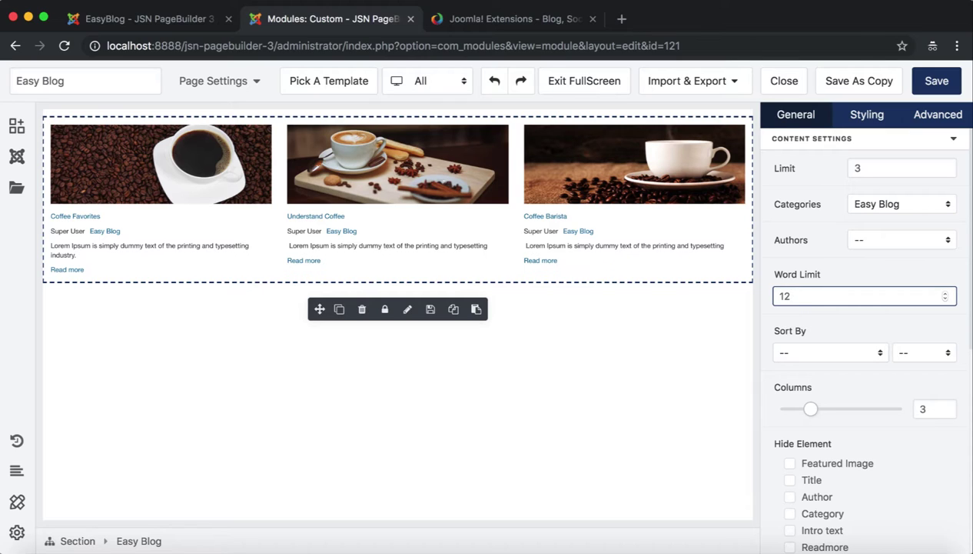
key(Up)
key(Up)
key(Up)
key(Up)
key(Up)
key(Up)
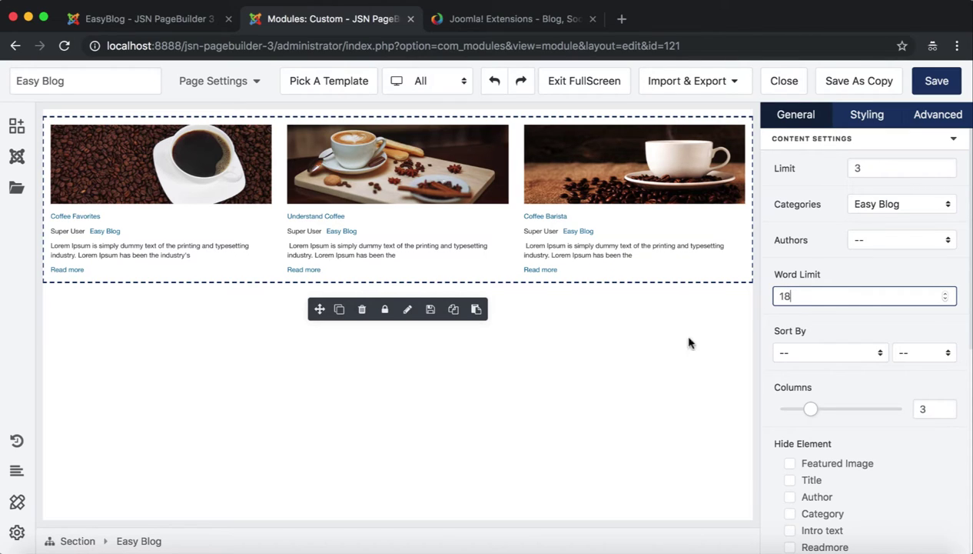
click(860, 356)
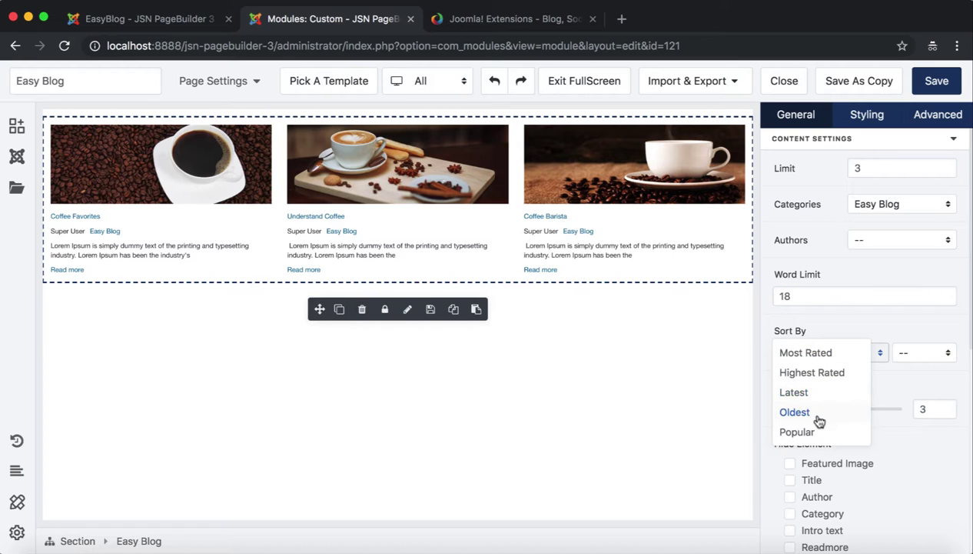
click(919, 455)
scroll(925, 458, down, 2)
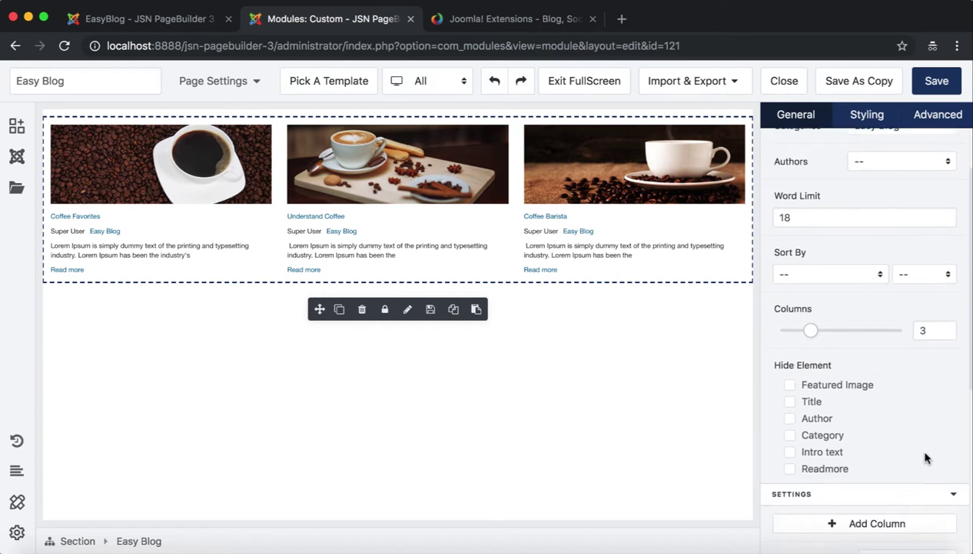
scroll(926, 458, down, 3)
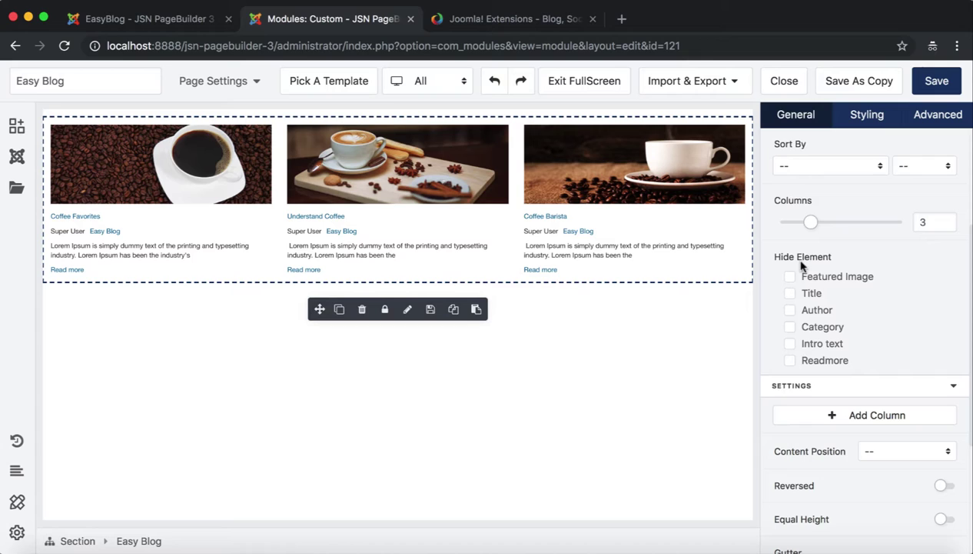
click(790, 298)
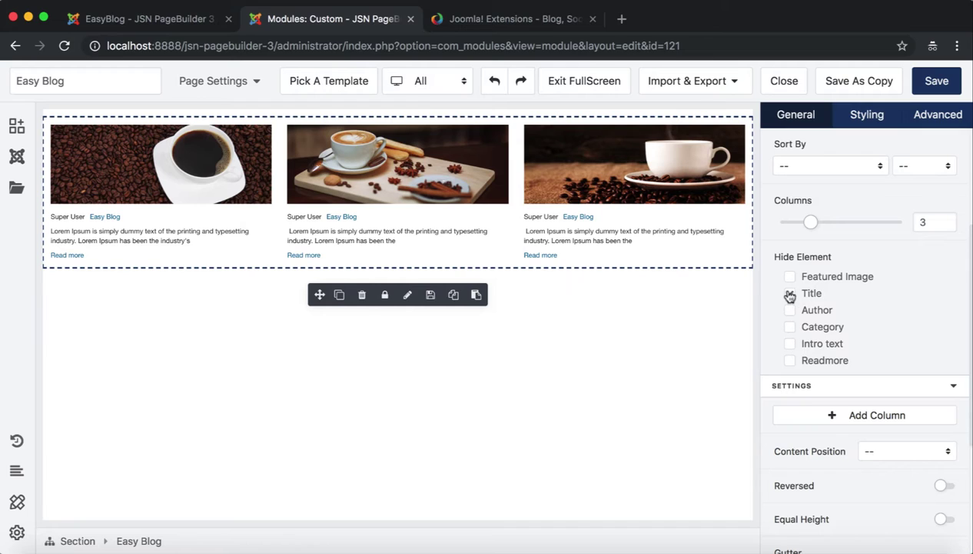
click(789, 298)
click(790, 313)
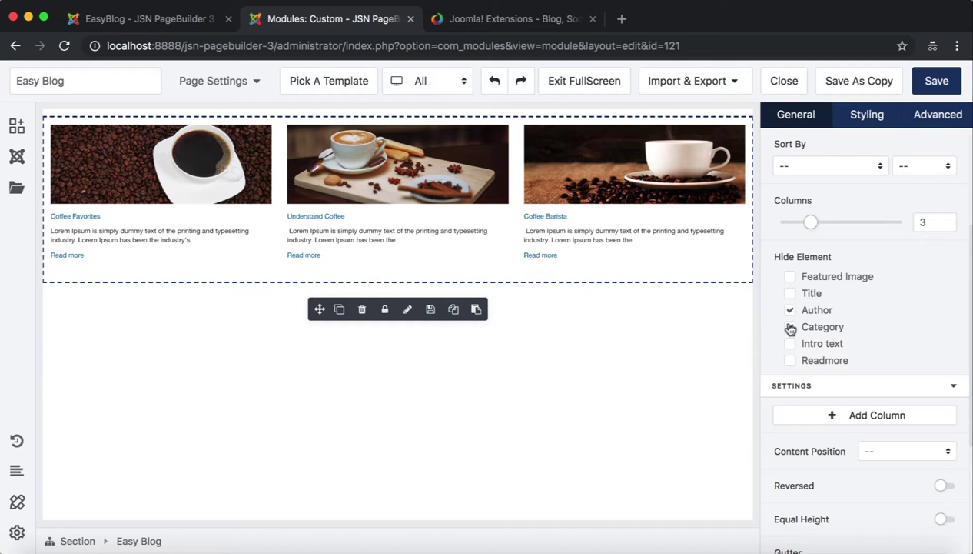
click(791, 327)
click(789, 344)
click(792, 361)
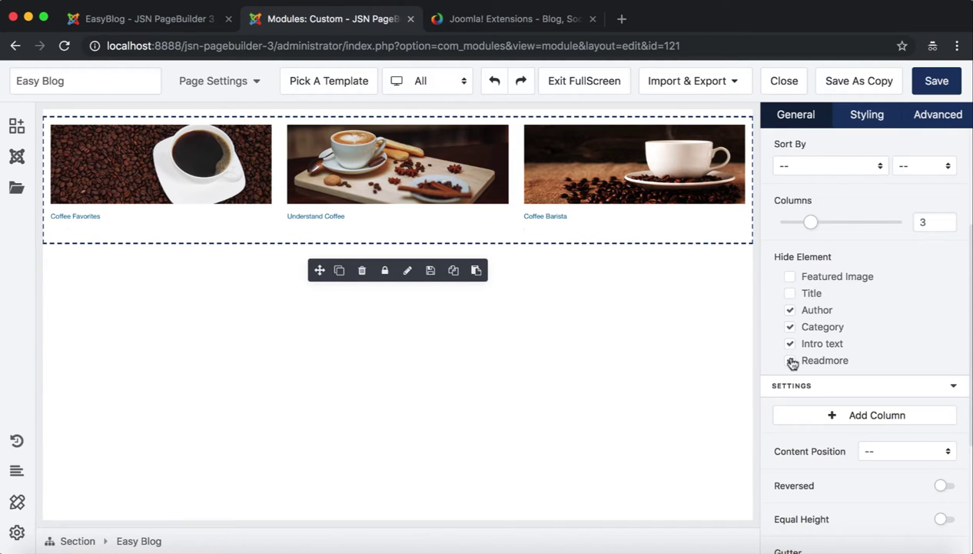
click(792, 311)
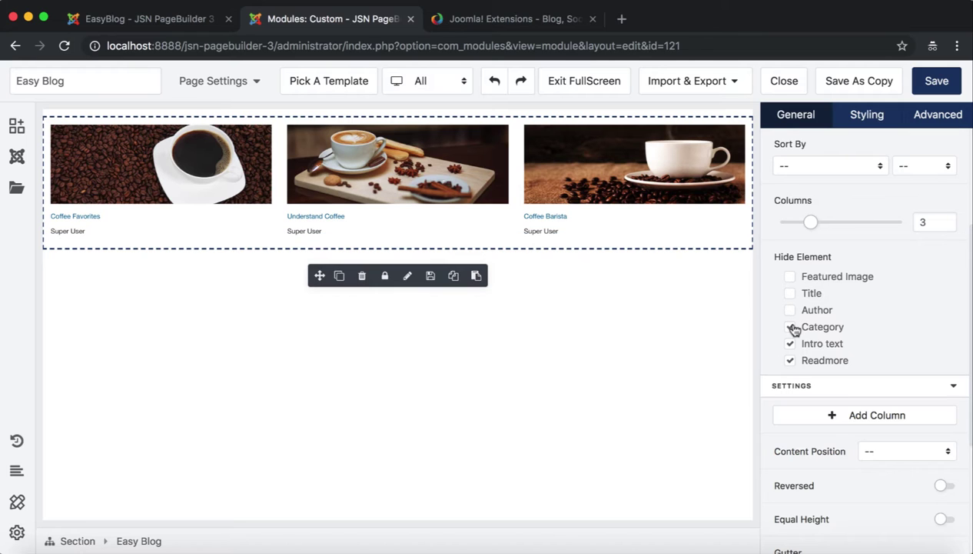
click(791, 327)
click(790, 344)
click(791, 361)
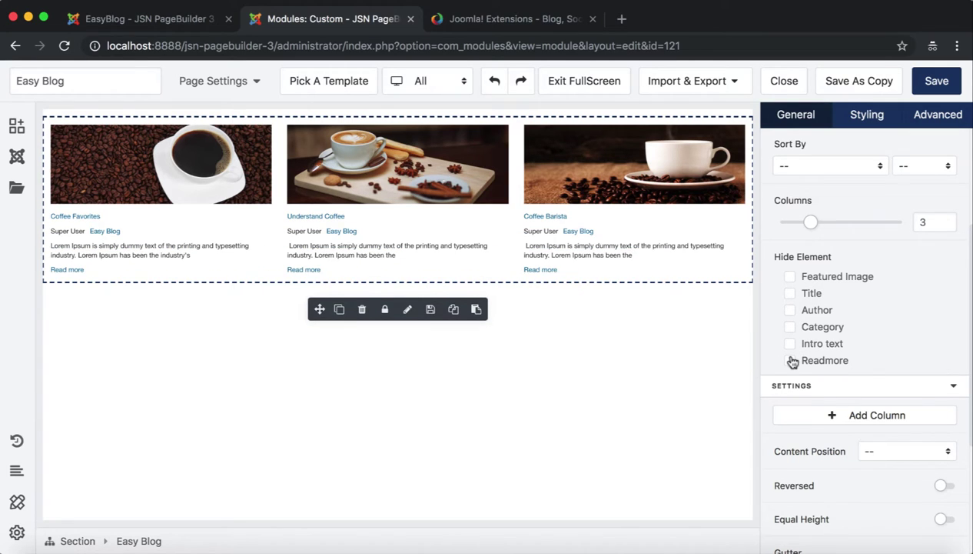
scroll(872, 396, down, 4)
scroll(870, 402, down, 1)
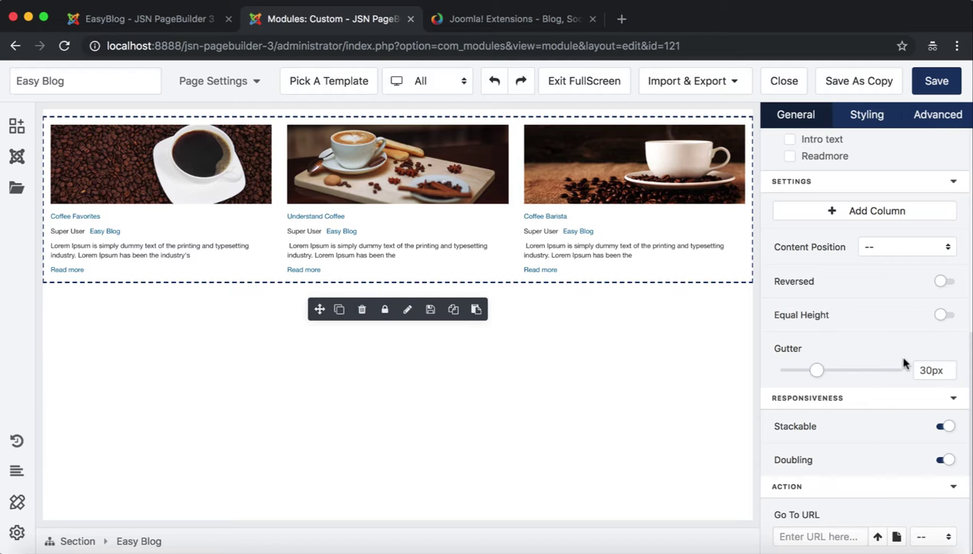
scroll(900, 357, up, 8)
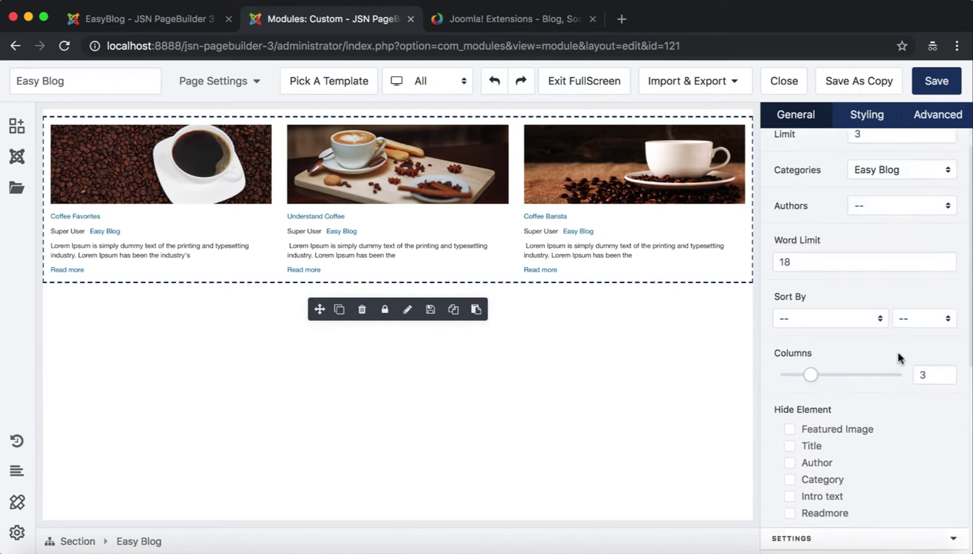
Step: Set the post title font size to 18px in the Styling options
click(560, 218)
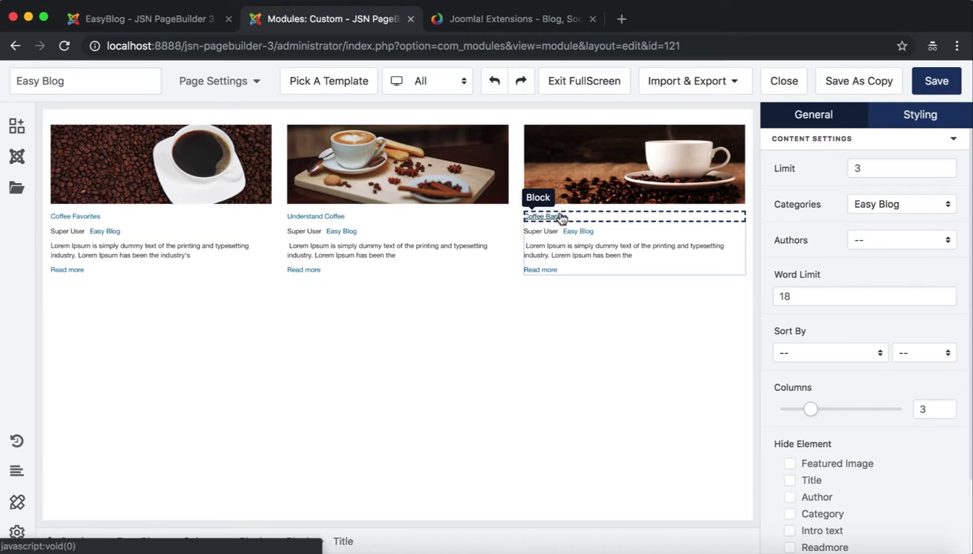
click(891, 123)
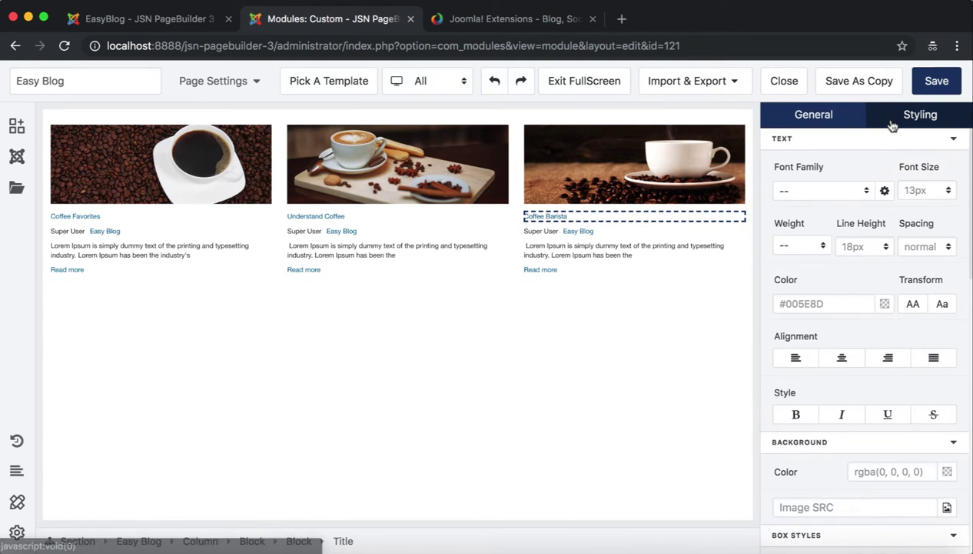
click(925, 190)
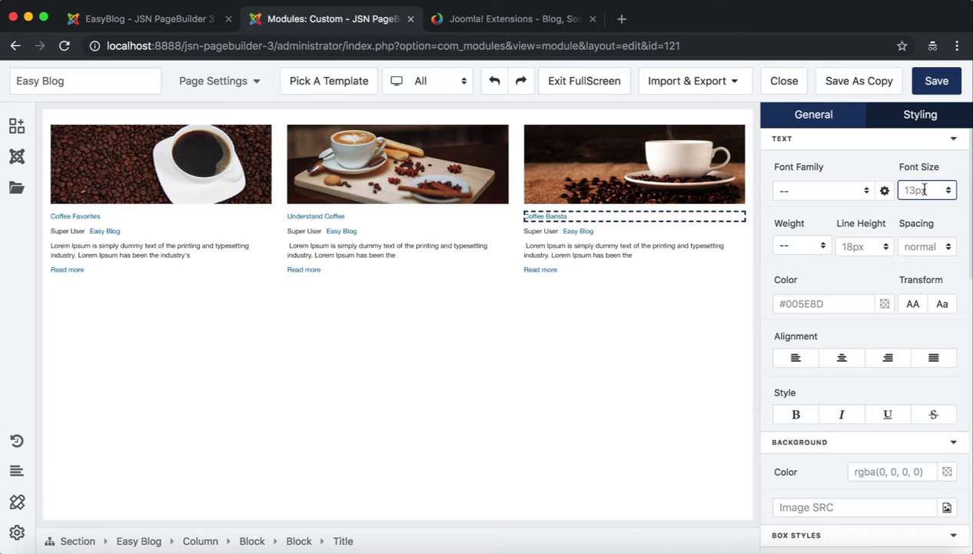
text(18)
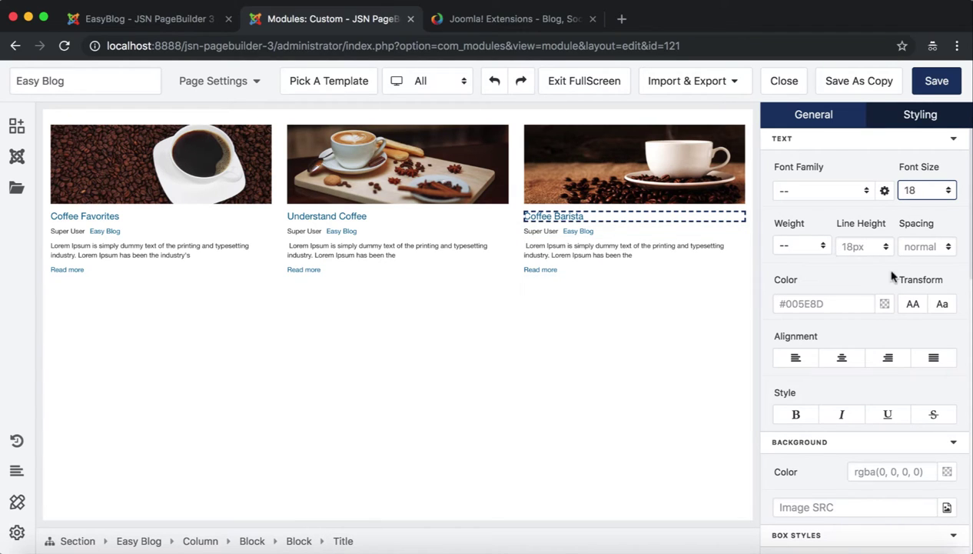
Step: Make the post titles brown (#8B572A) and bold
click(885, 304)
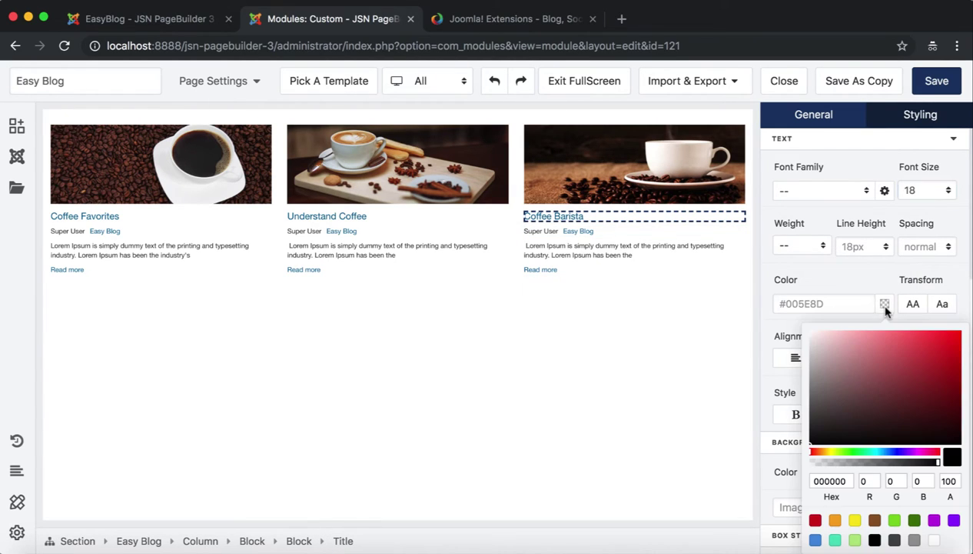
click(875, 521)
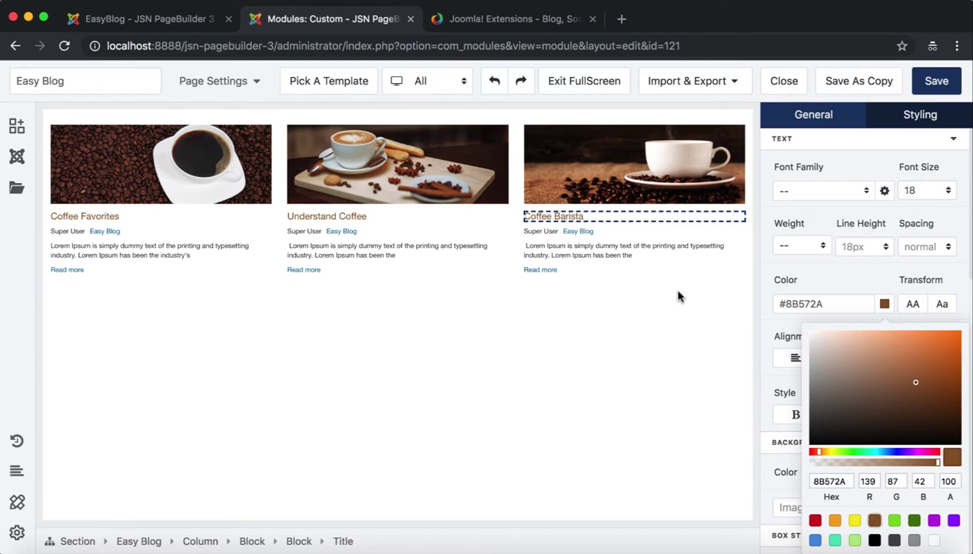
click(765, 380)
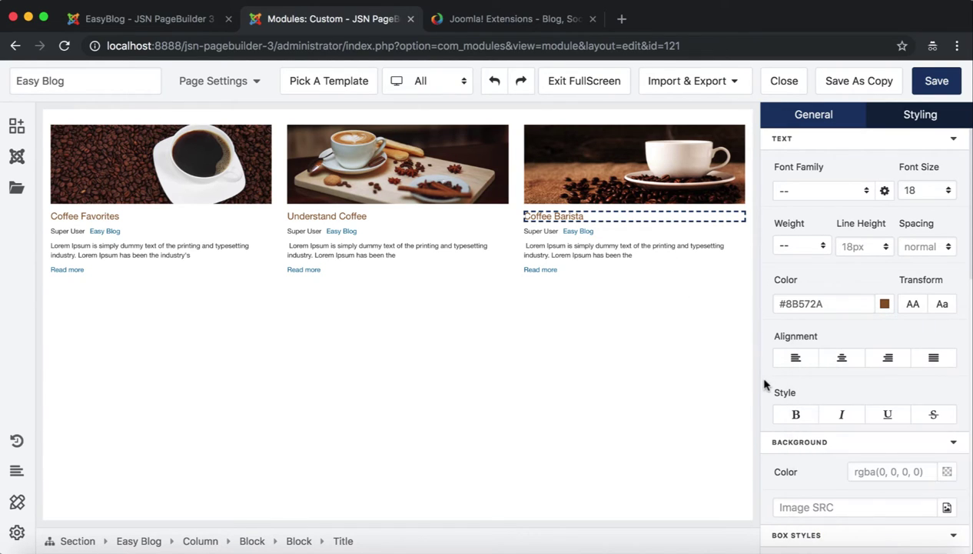
scroll(829, 385, down, 2)
click(796, 343)
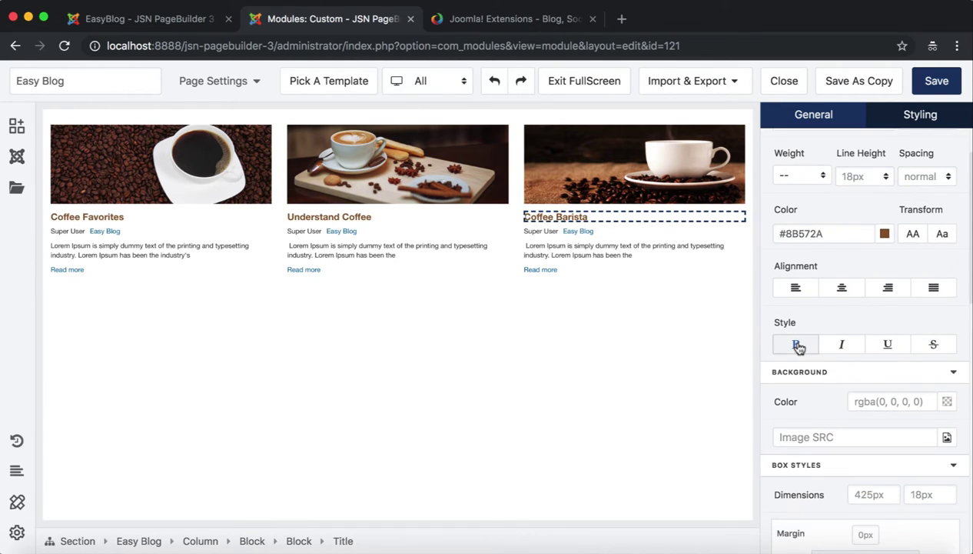
scroll(850, 377, down, 5)
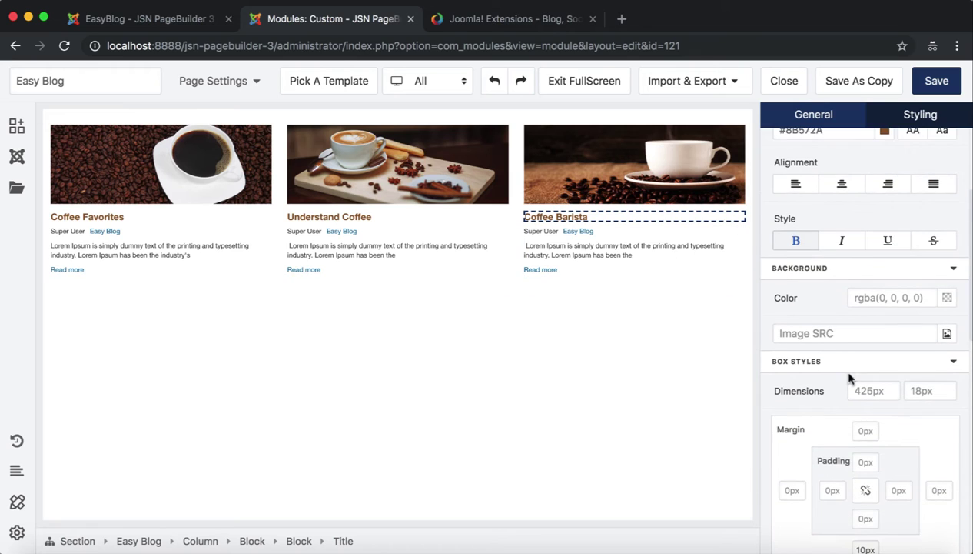
scroll(851, 379, down, 4)
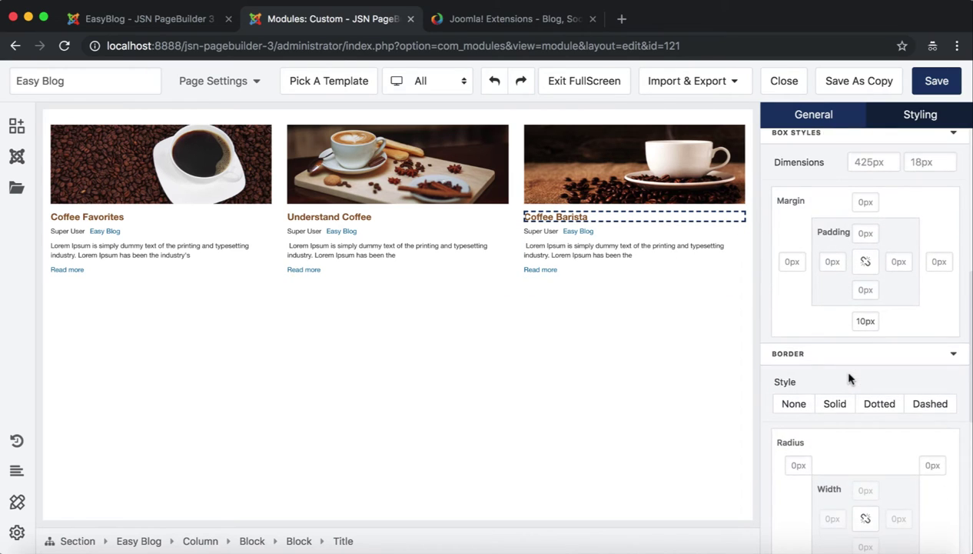
scroll(850, 378, down, 9)
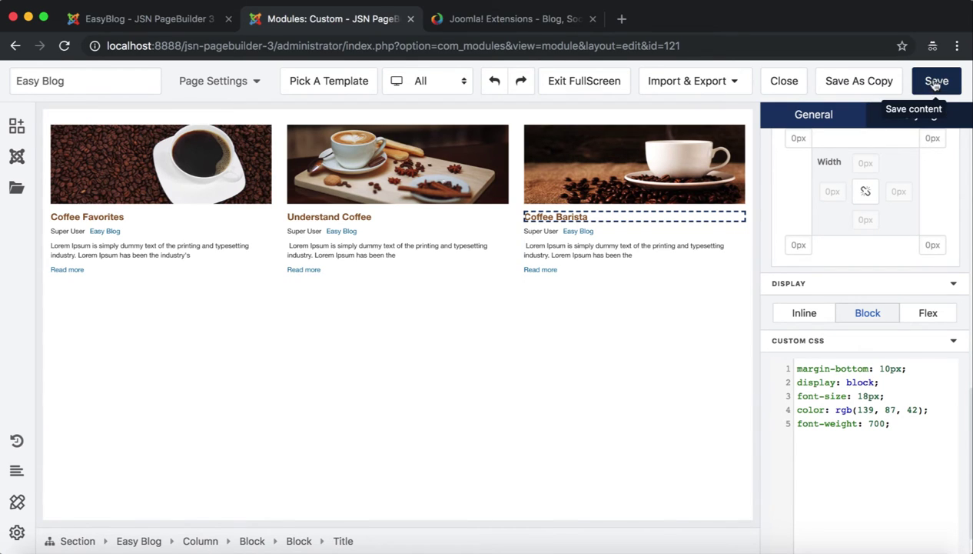
Step: Save the PageBuilder content and set the module position to Navigation [position-1]
click(937, 81)
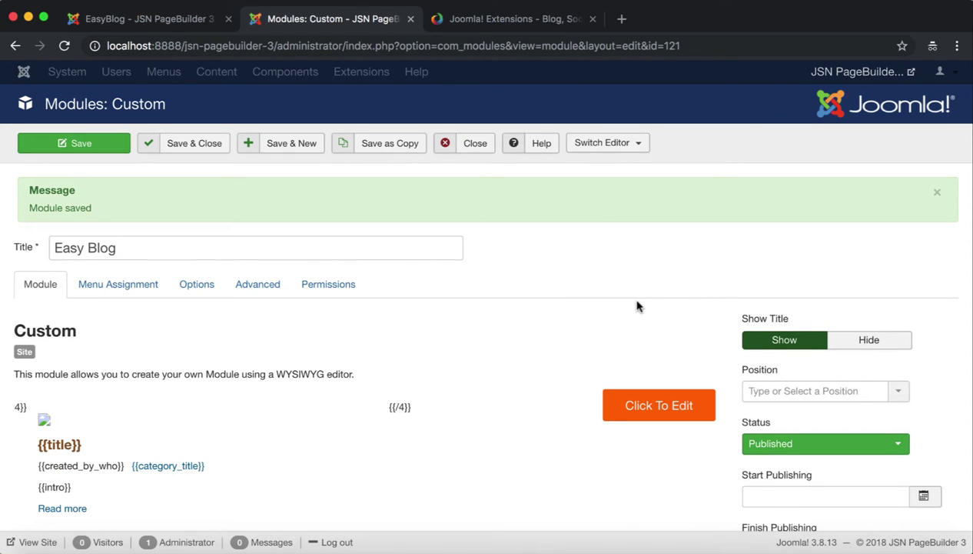
click(886, 389)
scroll(831, 482, down, 10)
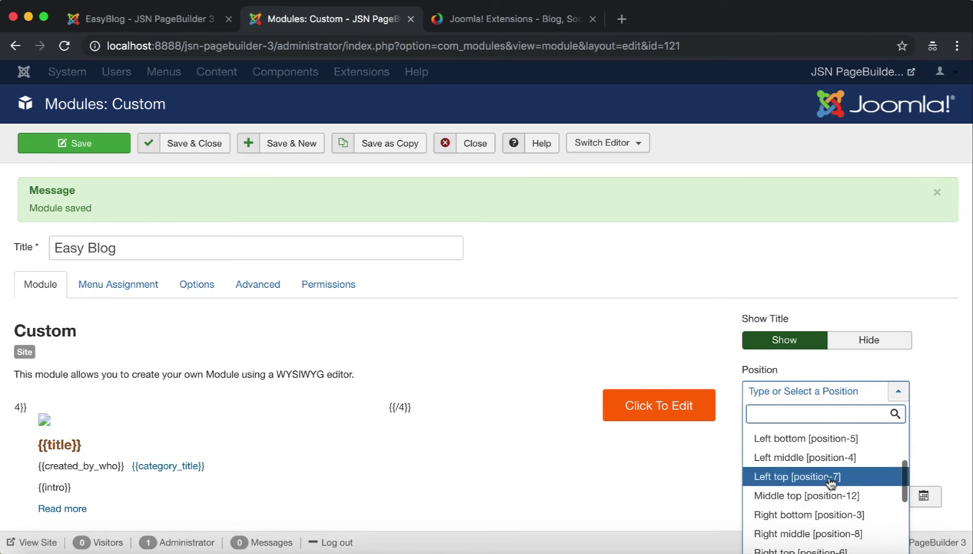
scroll(799, 485, down, 3)
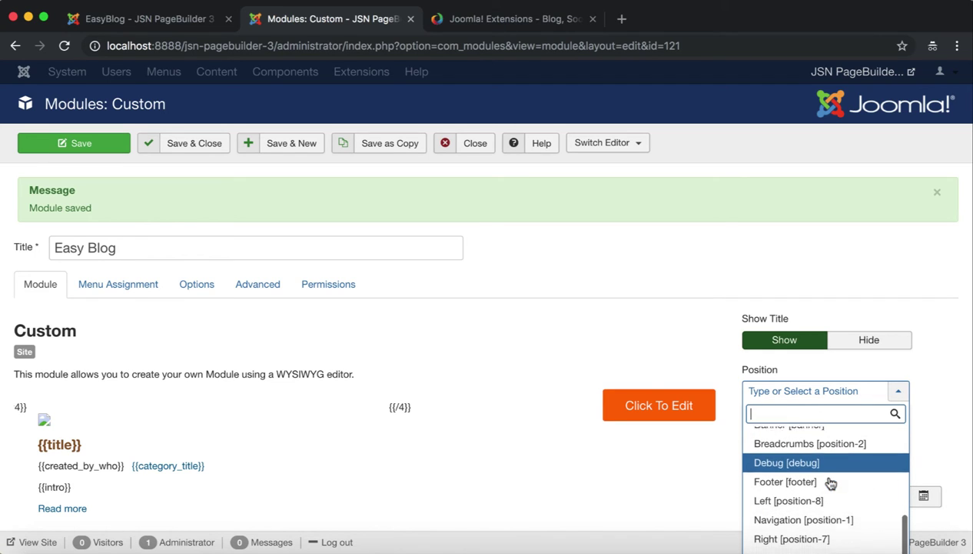
click(816, 514)
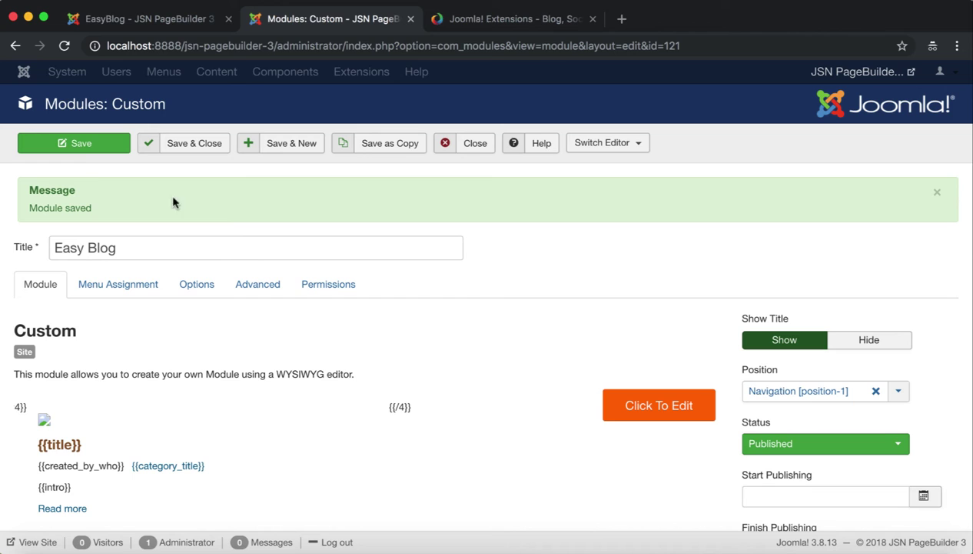
Step: Save the Easy Blog module assigned to position-1
click(83, 146)
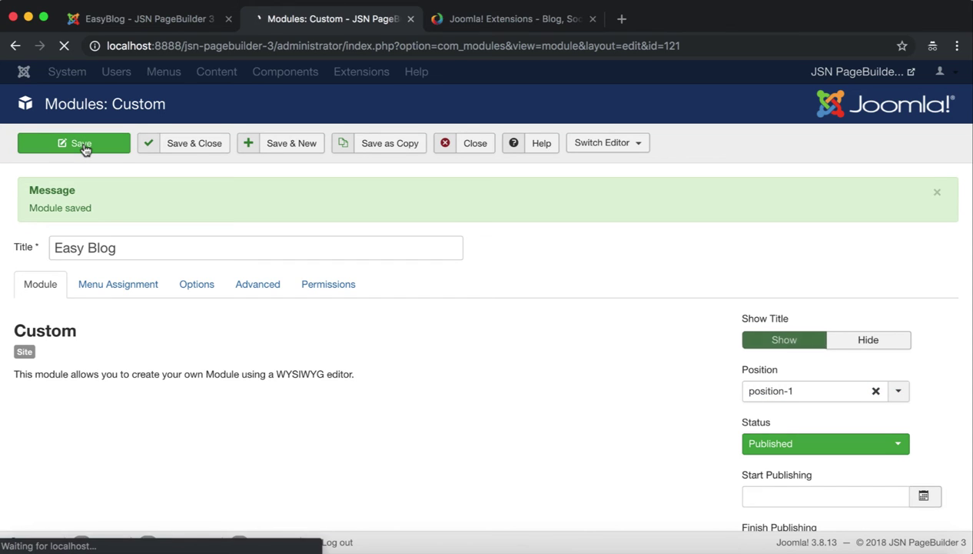